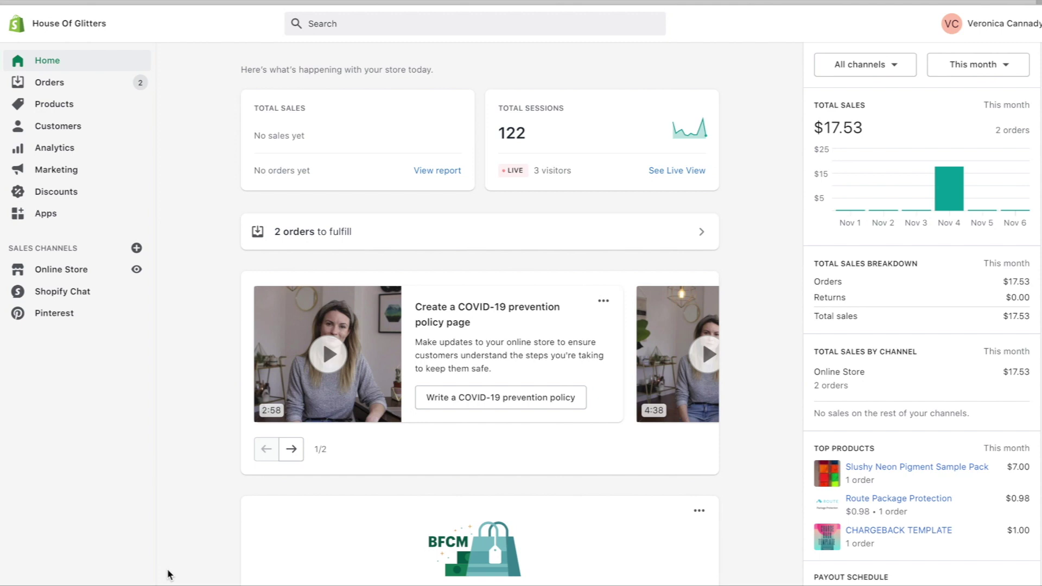
# Step: Scroll through the store's Home dashboard overview
pyautogui.scroll(-1, 168, 574)
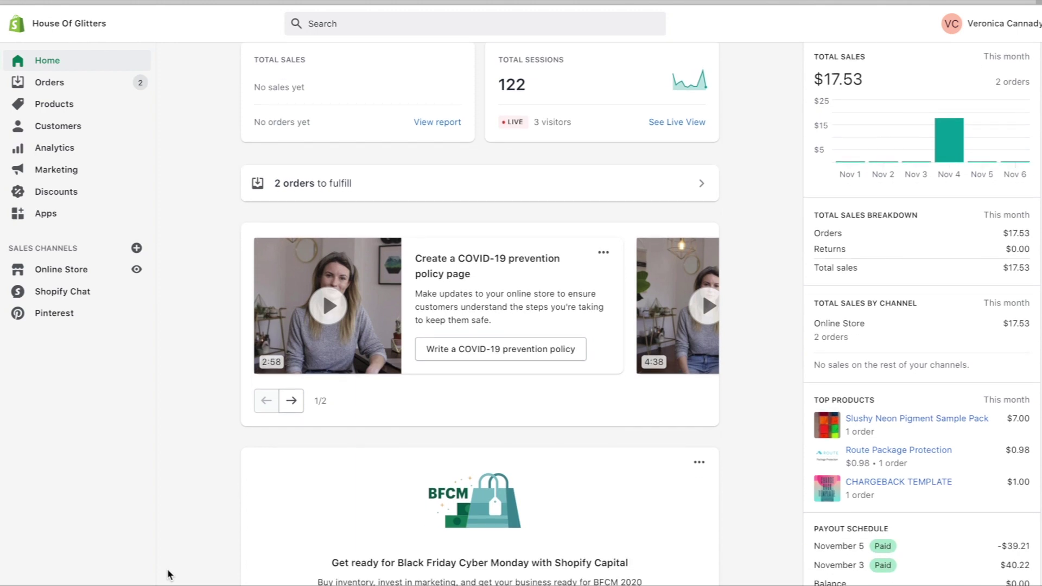
pyautogui.scroll(-1, 169, 574)
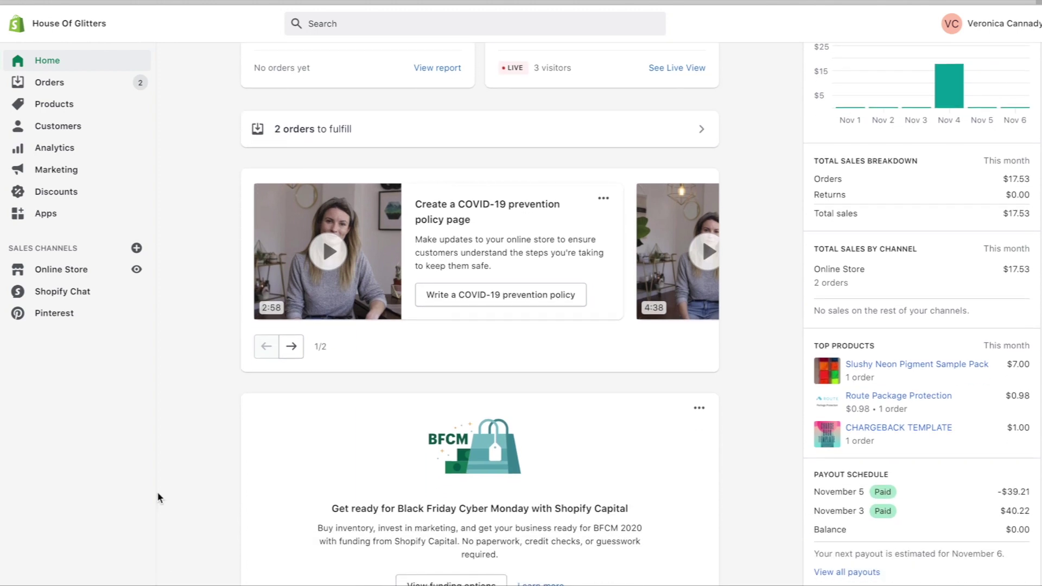
pyautogui.scroll(2, 159, 497)
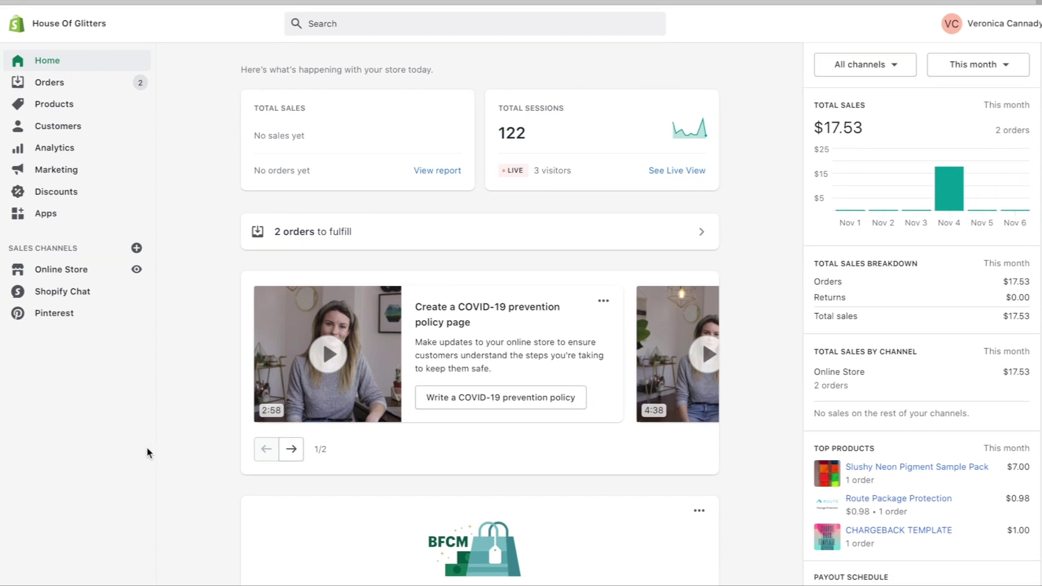
pyautogui.scroll(-2, 136, 432)
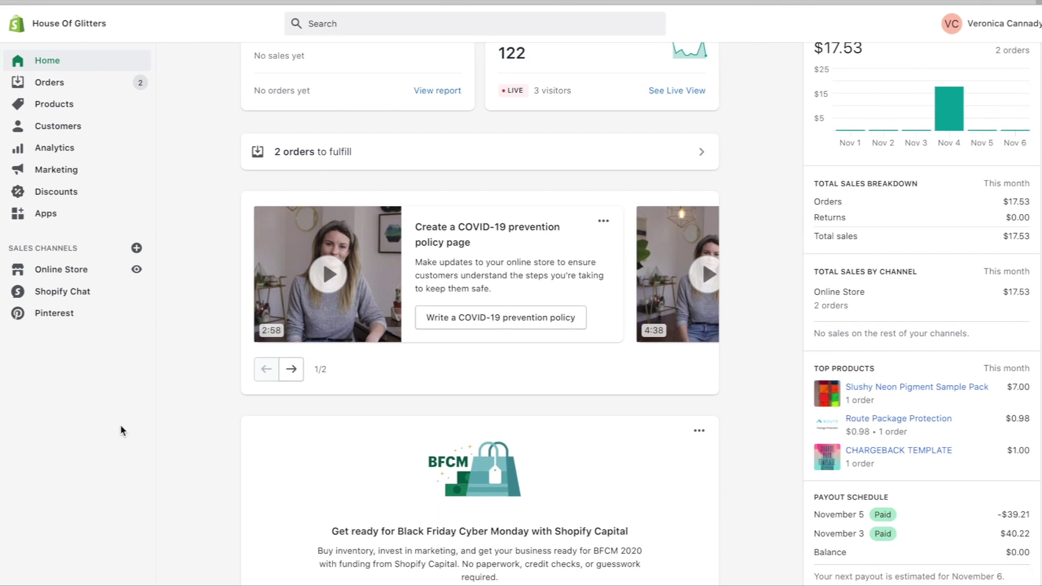
pyautogui.scroll(-5, 97, 372)
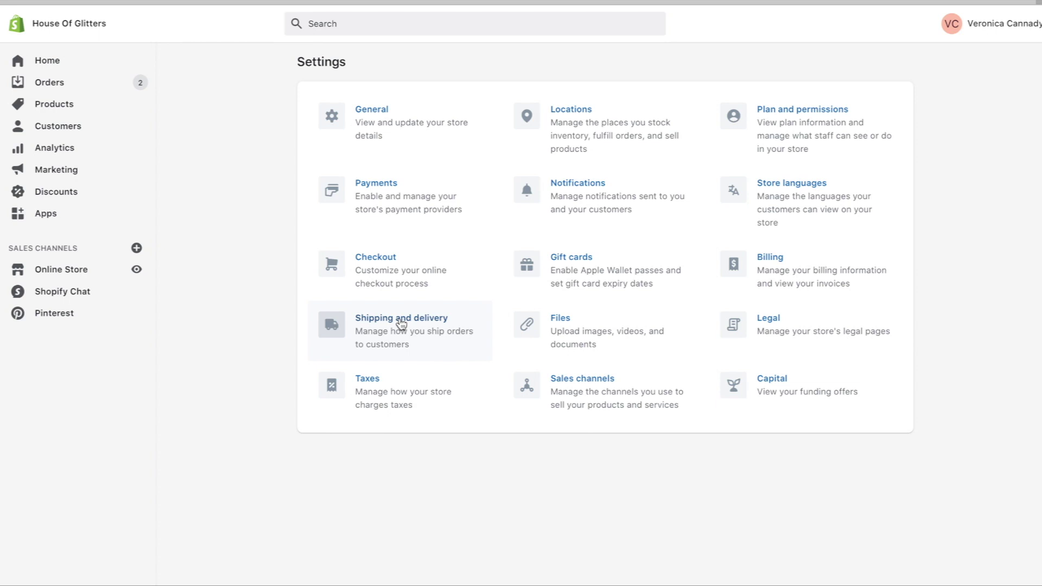
# Step: Open Shipping and delivery settings and manage the General profile's shipping rates
pyautogui.click(401, 324)
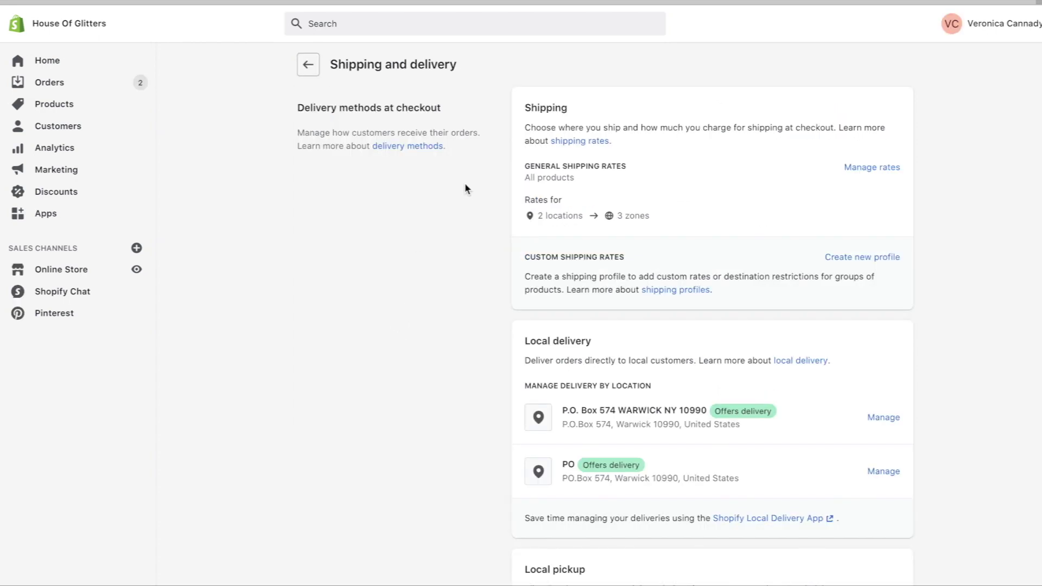
pyautogui.scroll(-1, 465, 188)
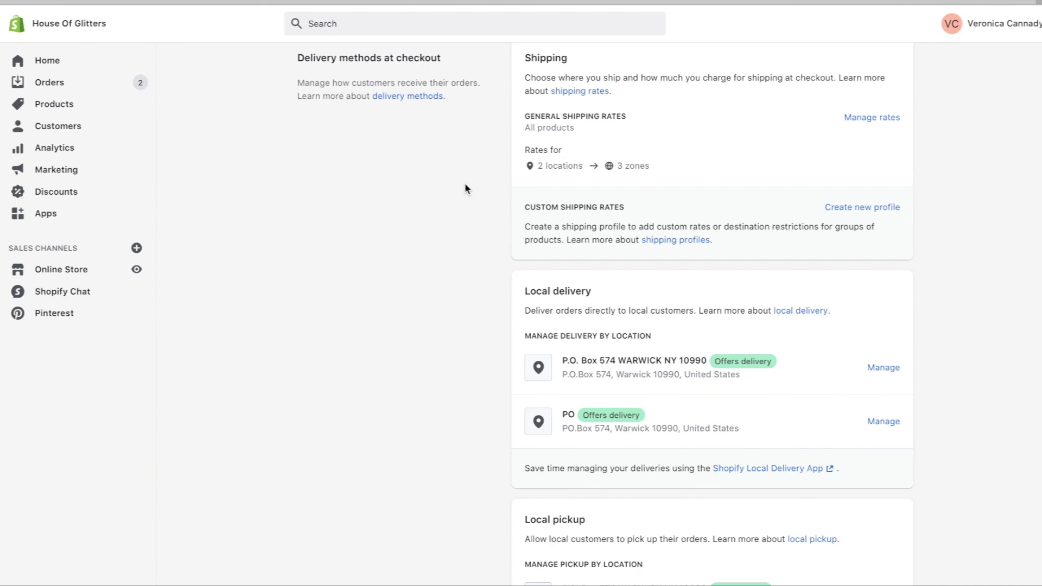
pyautogui.scroll(-3, 465, 189)
pyautogui.scroll(4, 465, 188)
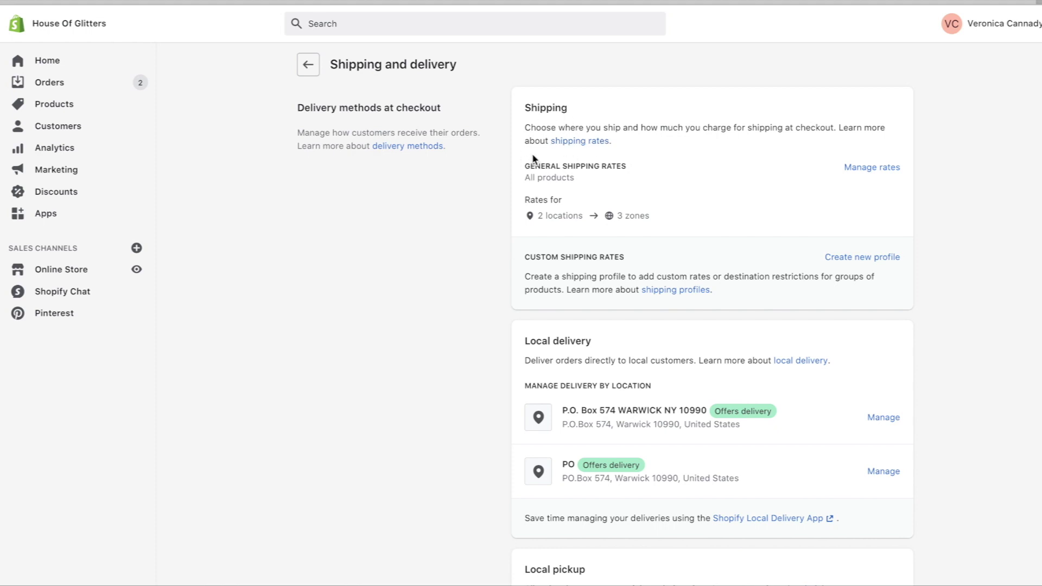
pyautogui.click(863, 168)
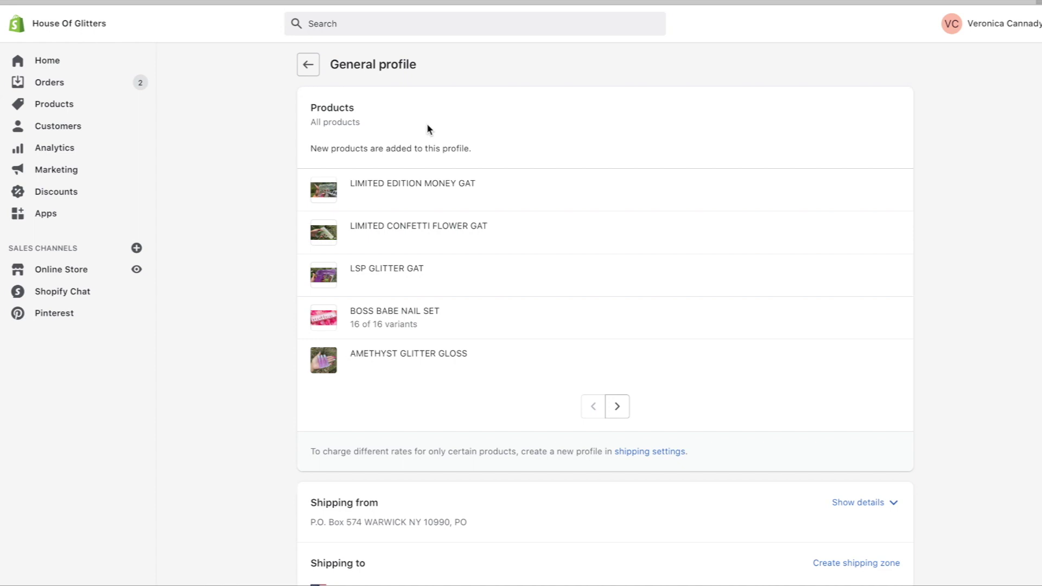
# Step: Scroll the General profile to review the FIRST CLASS, United Kingdom and Rest of world zones
pyautogui.scroll(-1, 427, 129)
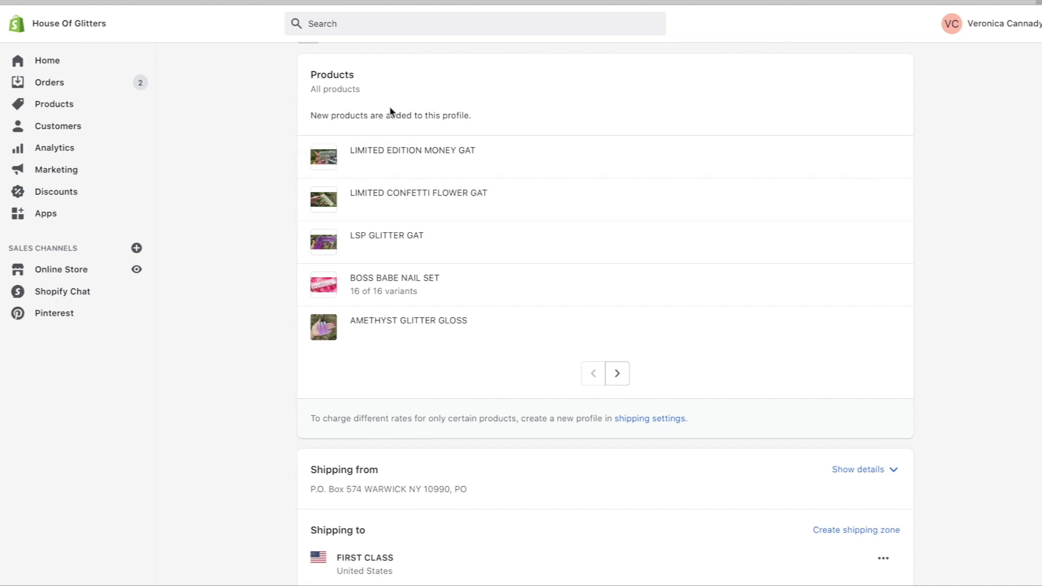
pyautogui.scroll(-2, 388, 106)
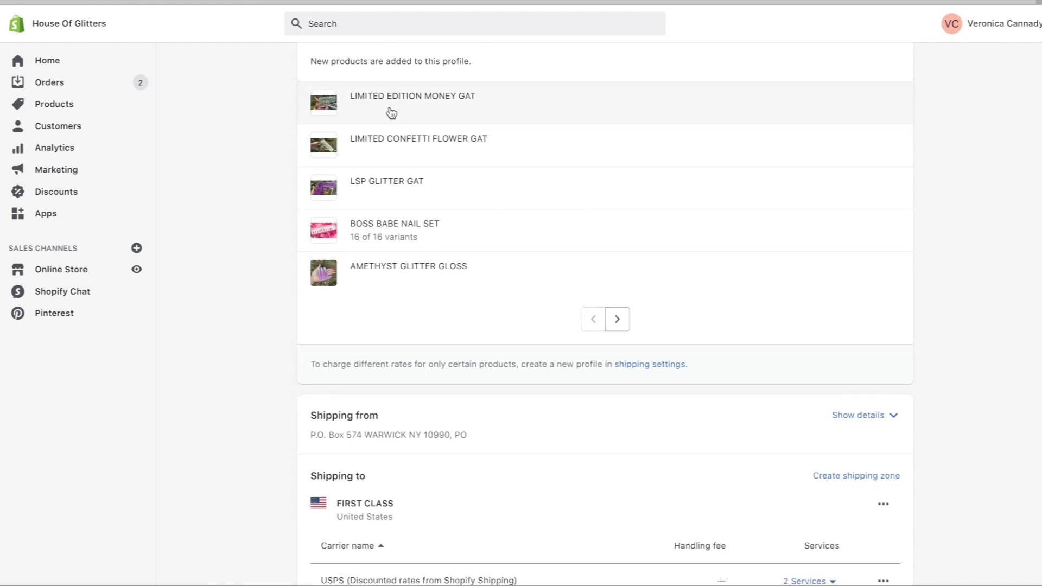
pyautogui.scroll(-7, 391, 113)
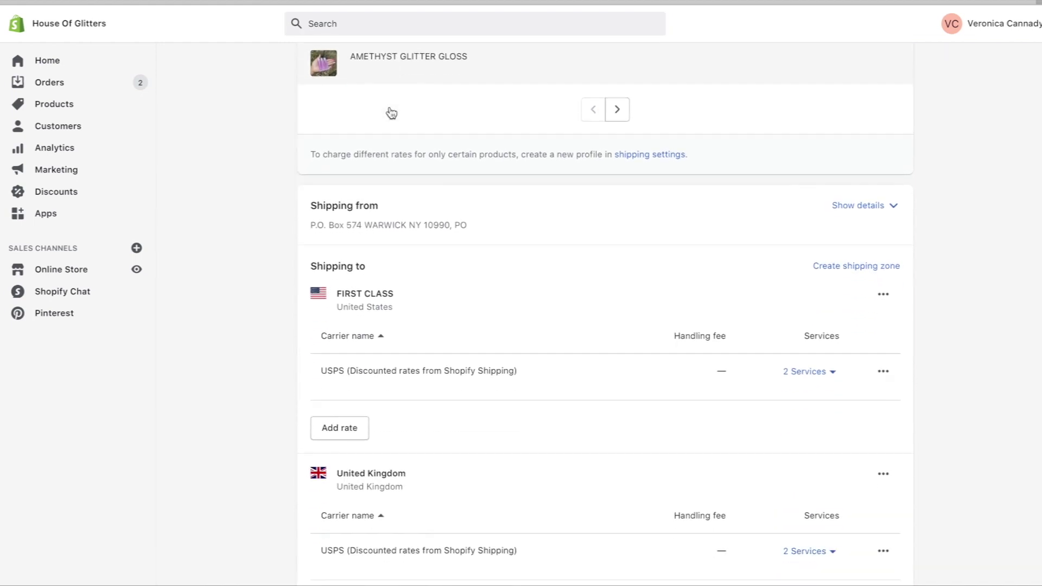
pyautogui.scroll(-1, 391, 113)
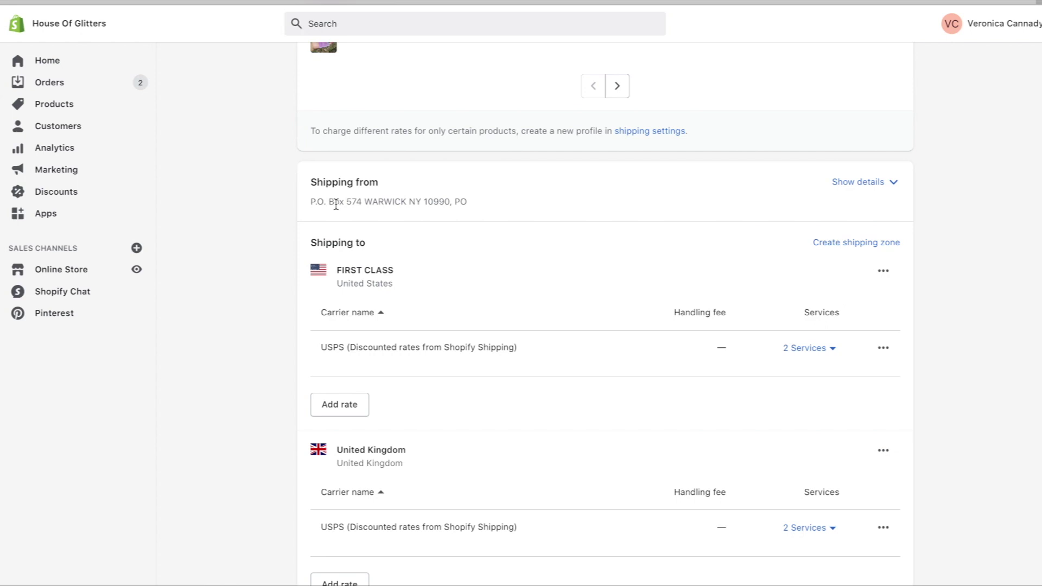
pyautogui.scroll(-3, 471, 240)
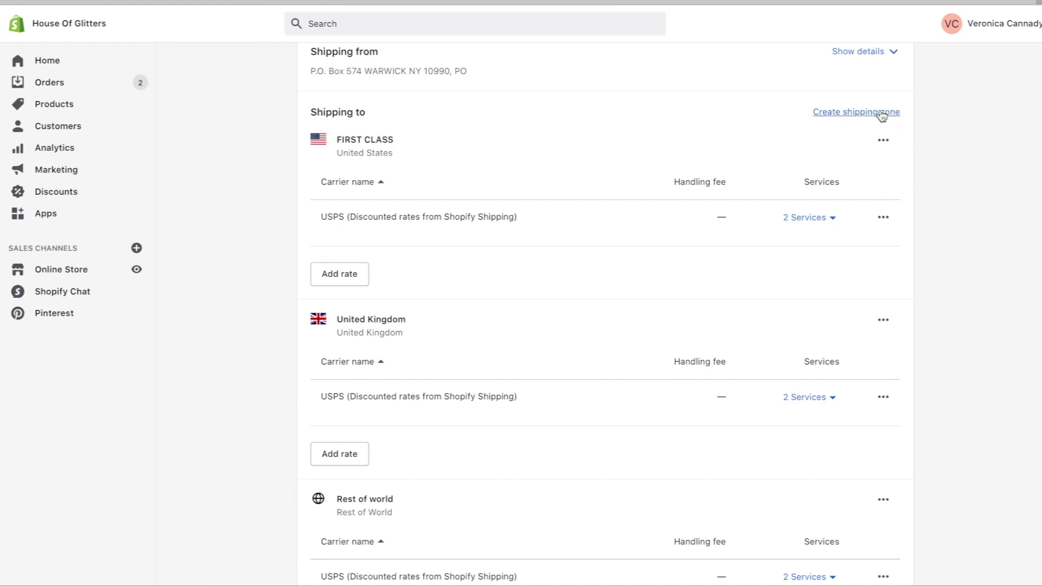
# Step: Start a new shipping zone, leaving the zone name blank
pyautogui.click(864, 113)
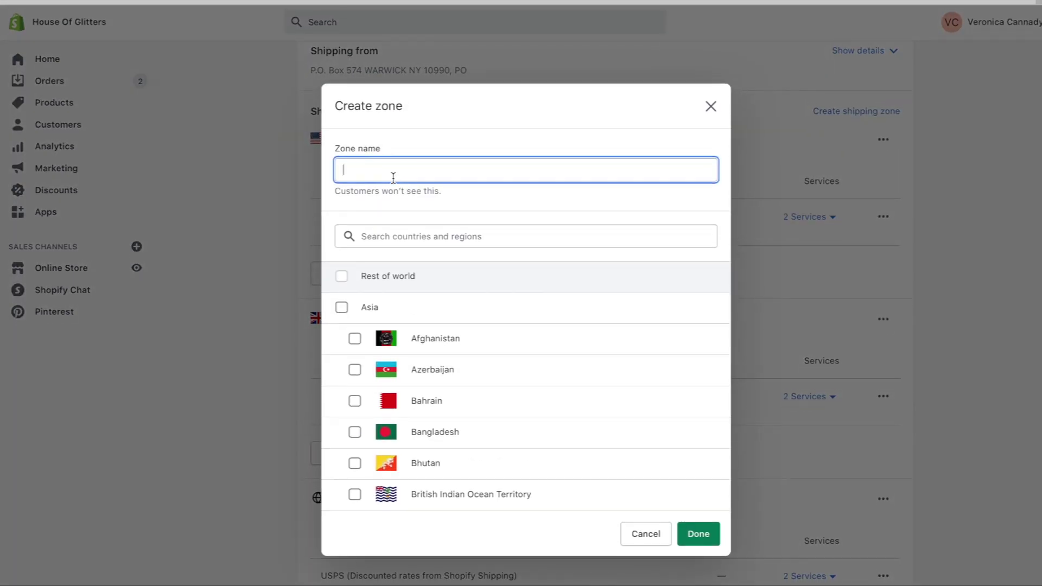
pyautogui.write('un')
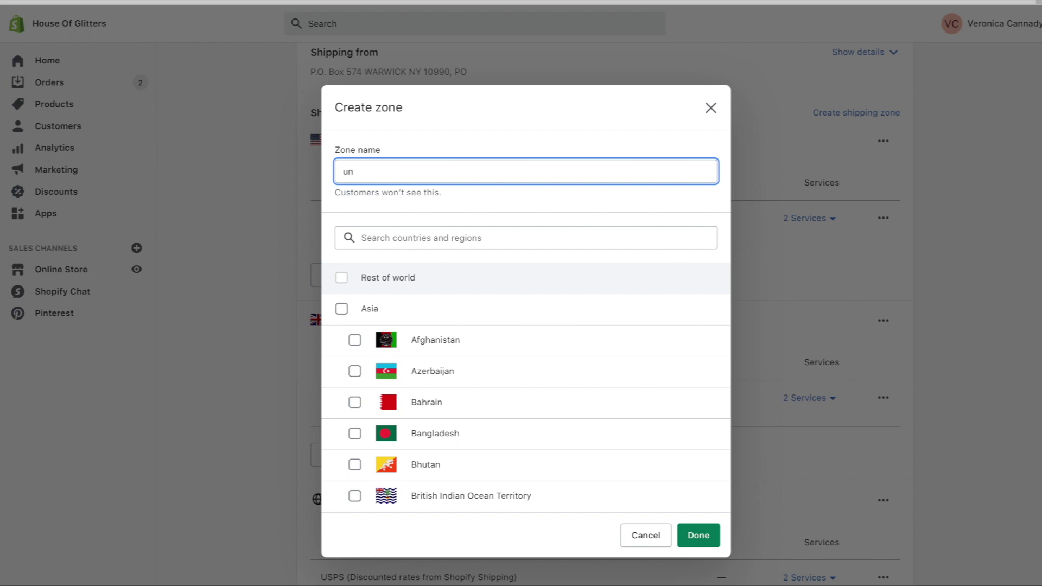
pyautogui.press('BackSpace')
pyautogui.press('BackSpace')
pyautogui.write('e')
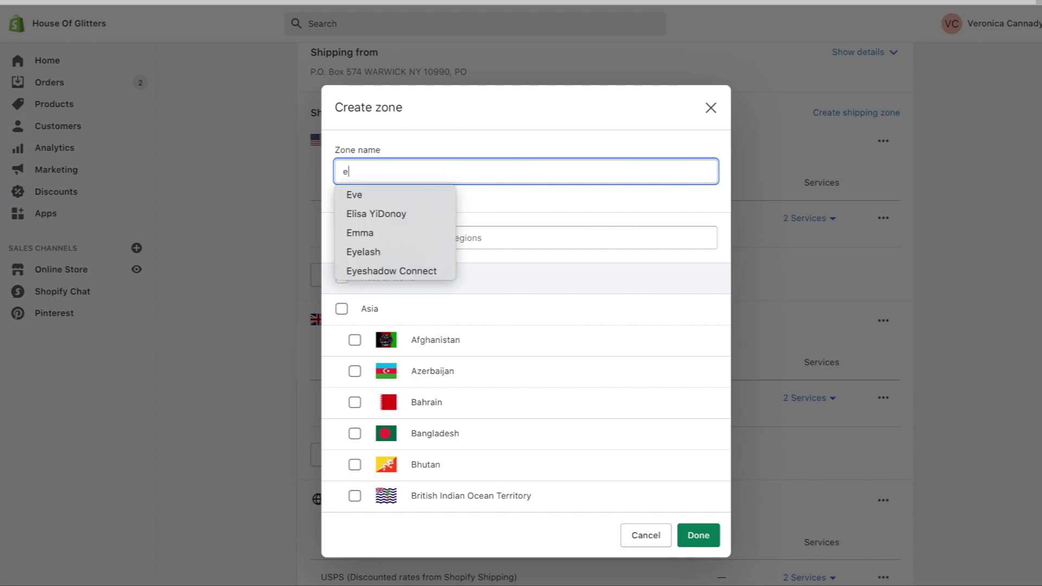
pyautogui.press('BackSpace')
# Step: Select Mexico with all 32 of 32 states for the new zone
pyautogui.scroll(-13, 385, 332)
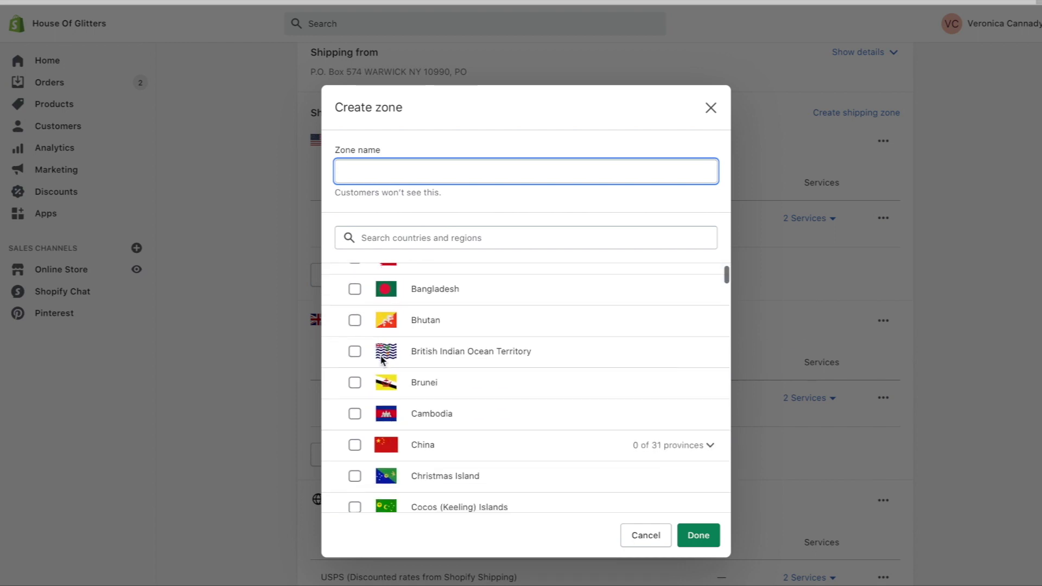
pyautogui.scroll(-20, 385, 332)
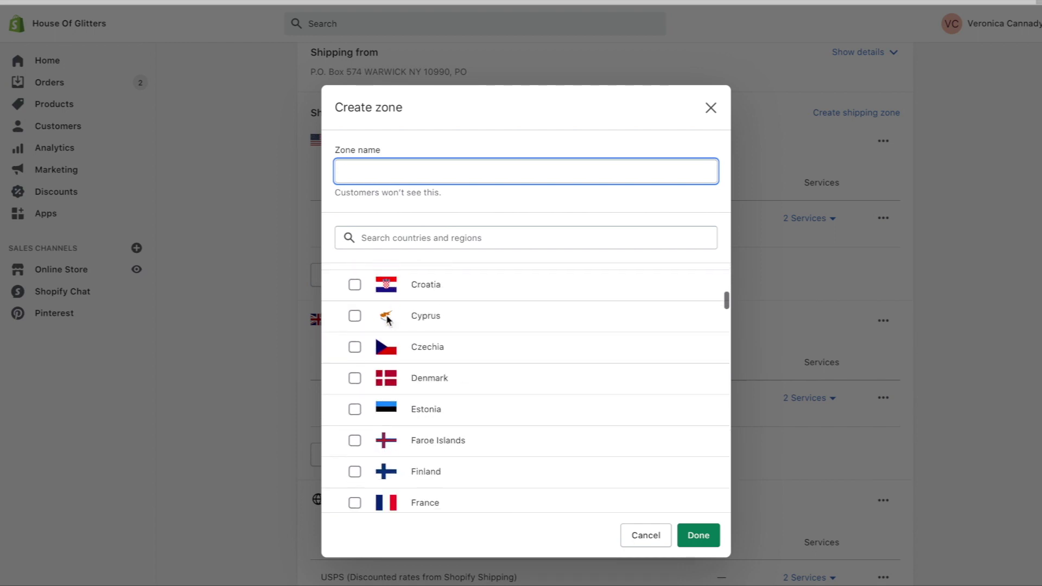
pyautogui.scroll(-20, 387, 319)
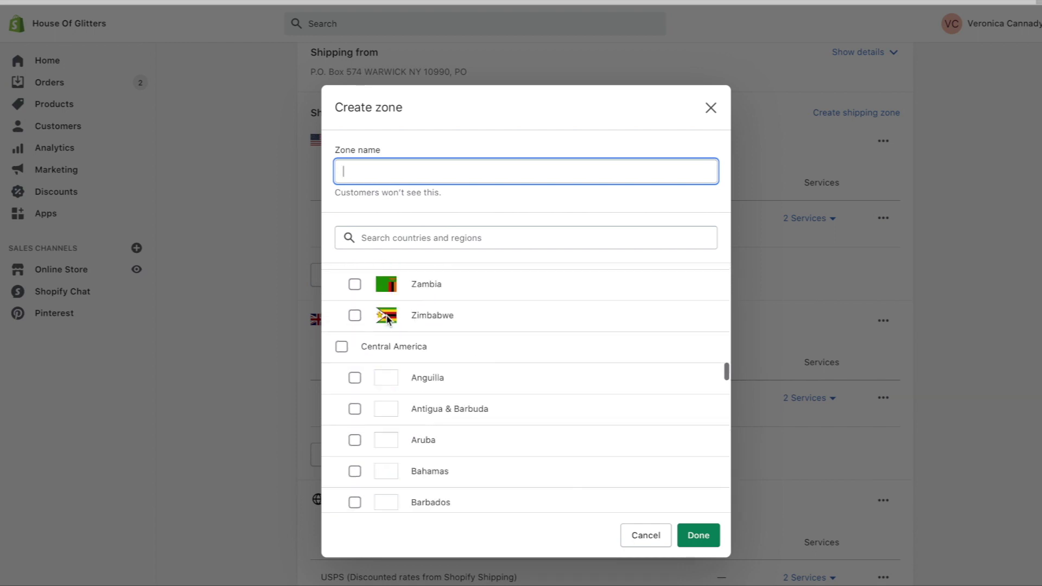
pyautogui.scroll(-15, 387, 319)
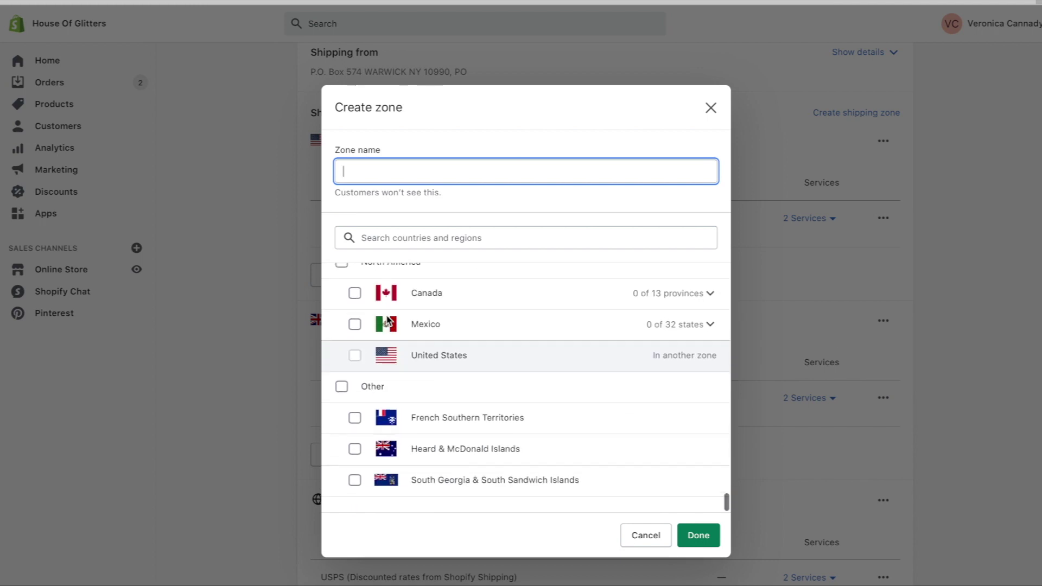
pyautogui.click(356, 371)
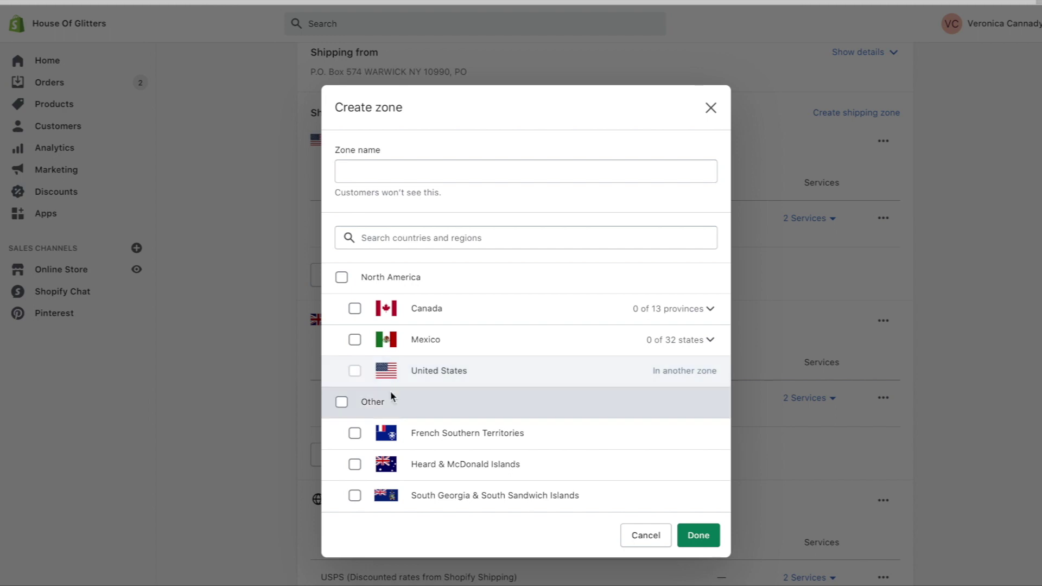
pyautogui.scroll(1, 391, 394)
pyautogui.scroll(1, 390, 395)
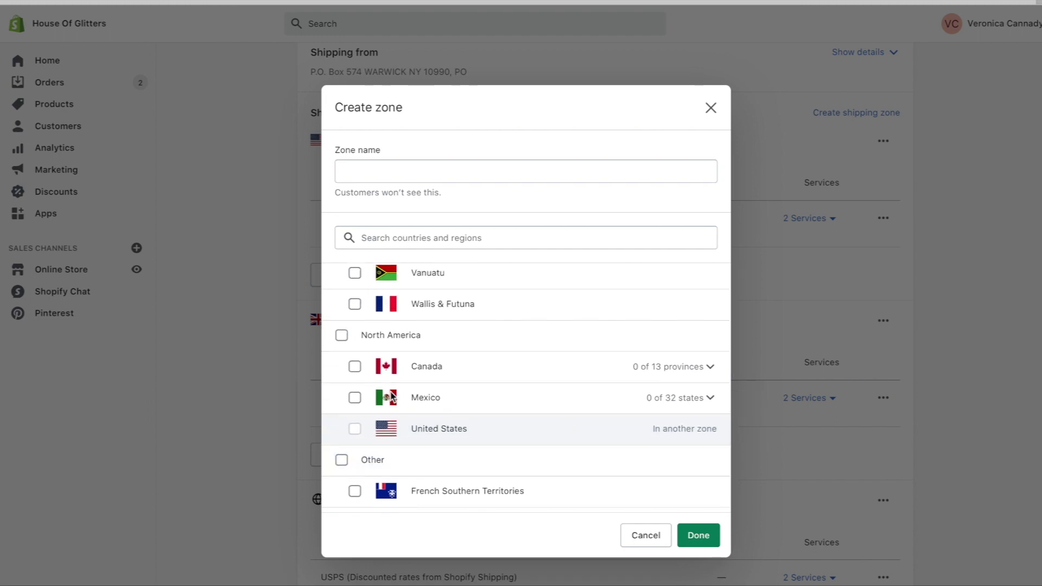
pyautogui.click(356, 401)
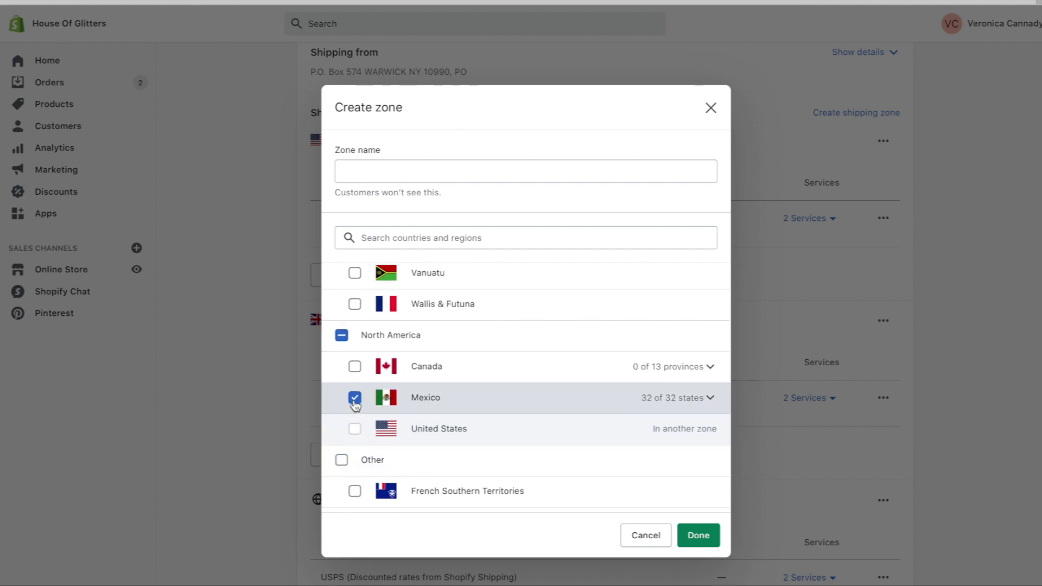
pyautogui.click(700, 536)
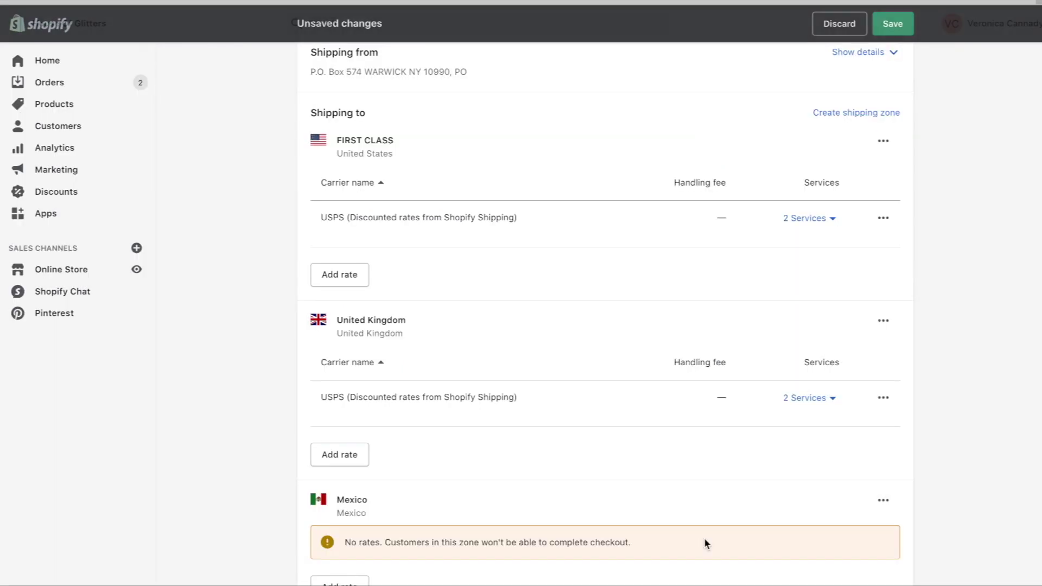
pyautogui.scroll(-2, 567, 352)
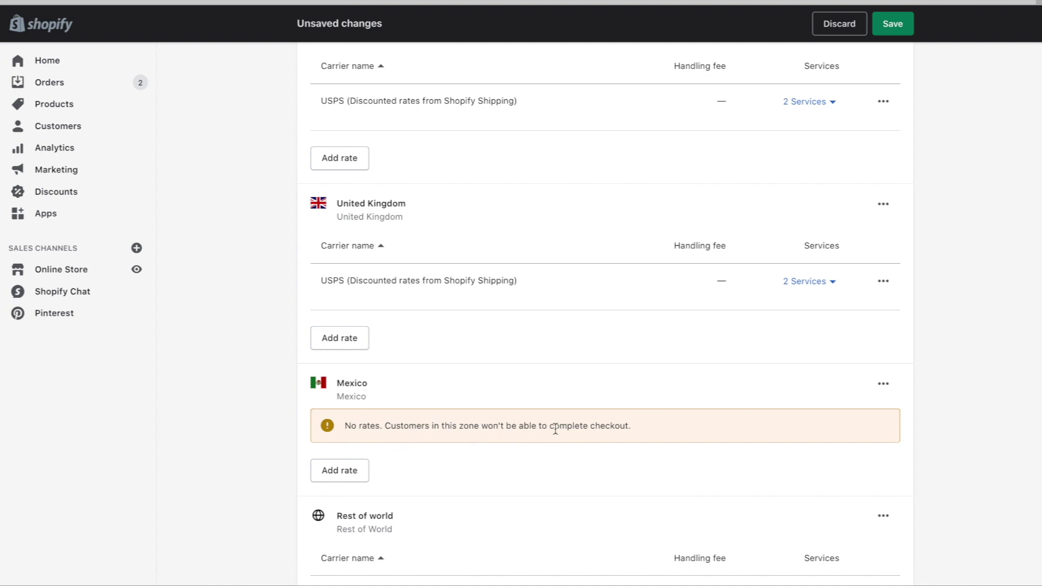
pyautogui.scroll(3, 378, 399)
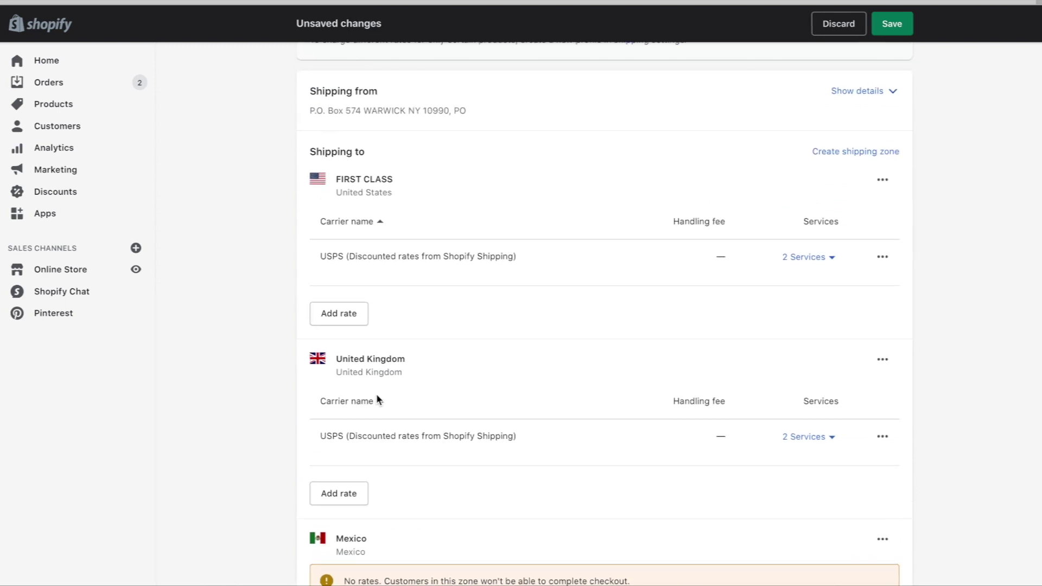
pyautogui.scroll(-4, 378, 399)
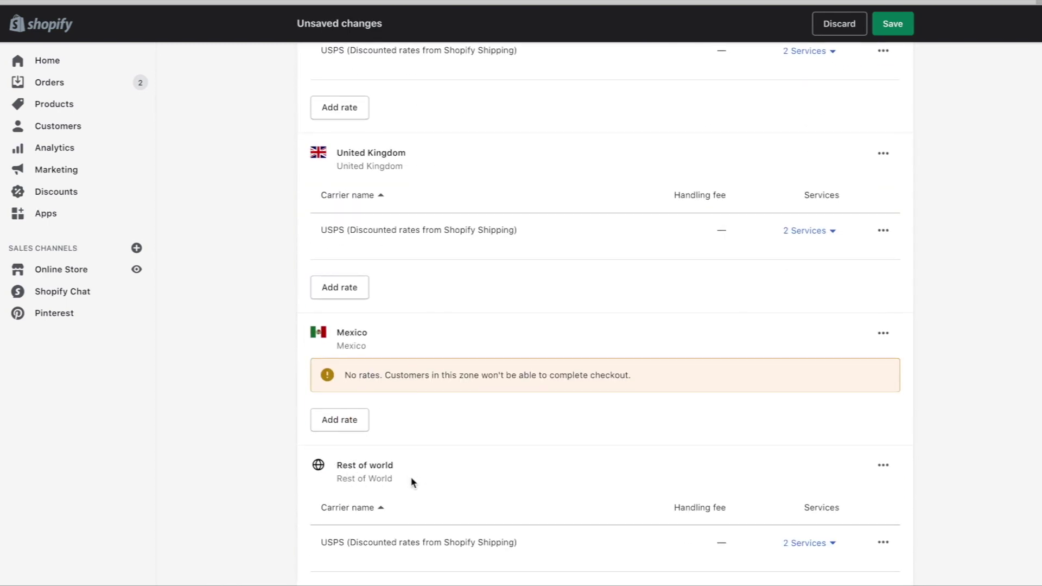
pyautogui.tripleClick(342, 465)
pyautogui.click(341, 465)
# Step: Add a USPS calculated rate to Mexico offering only First Class Package International
pyautogui.click(343, 421)
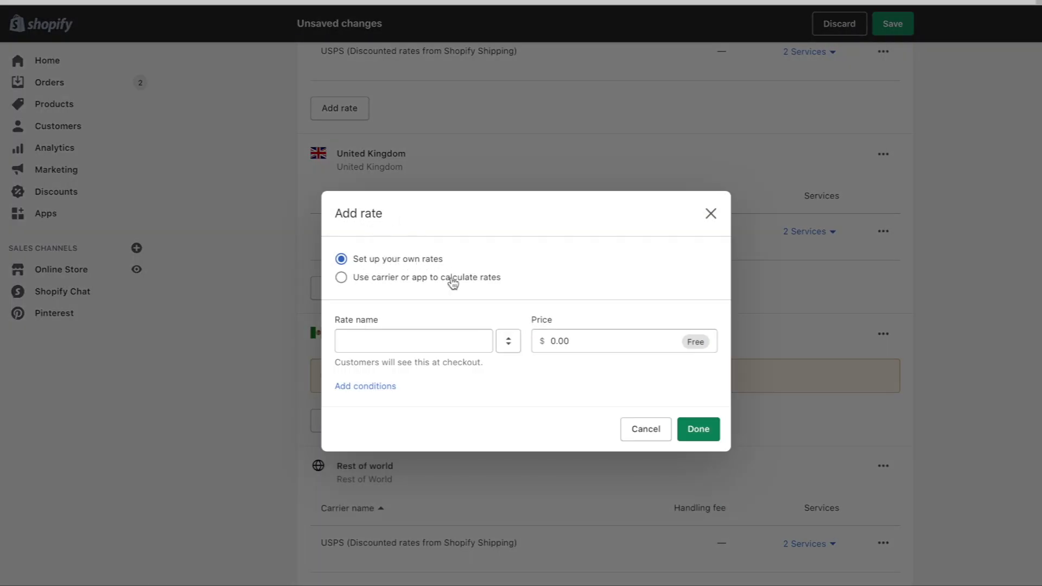
pyautogui.click(437, 341)
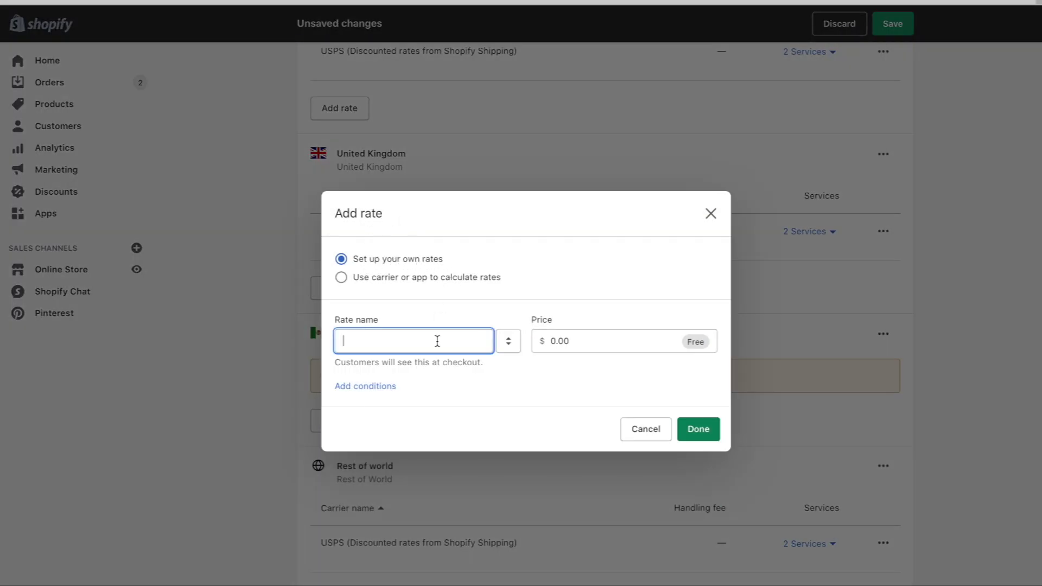
pyautogui.click(342, 279)
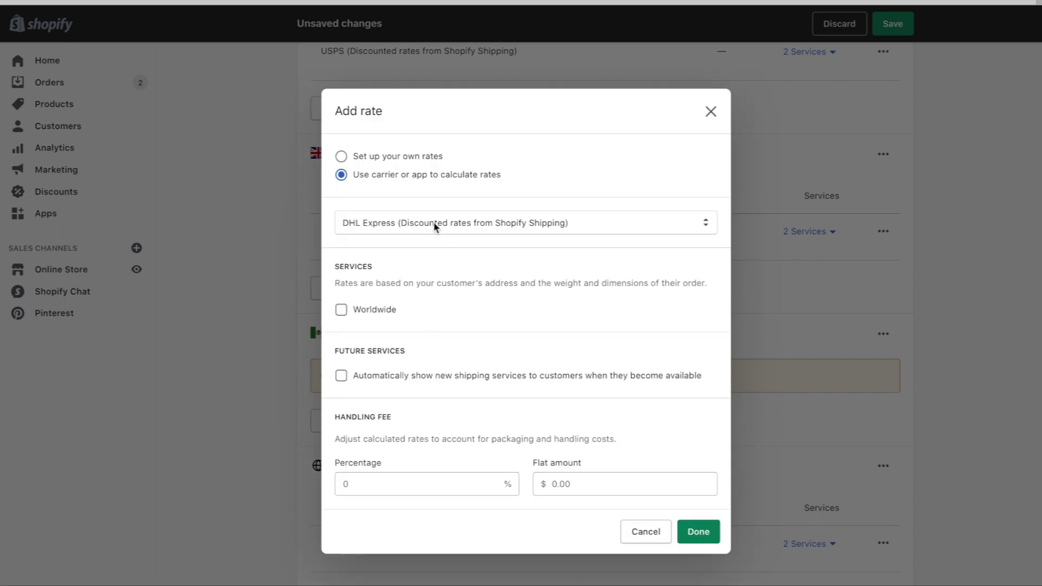
pyautogui.click(434, 224)
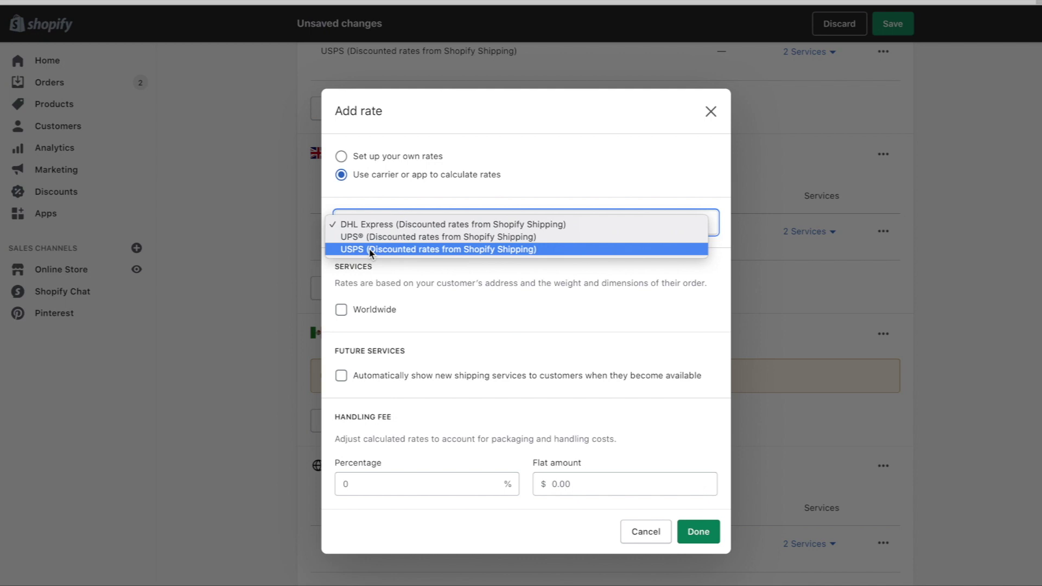
pyautogui.click(369, 248)
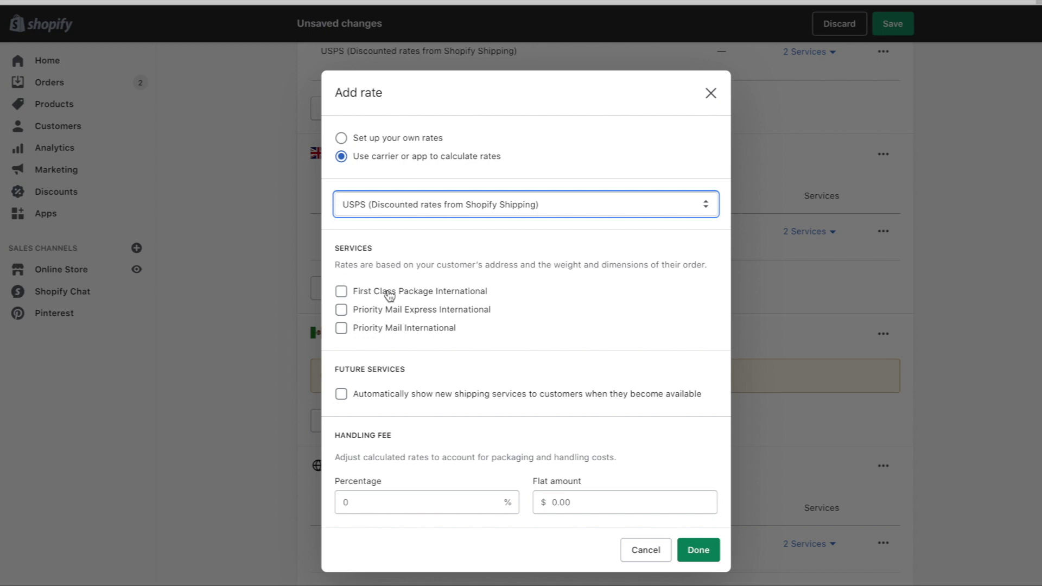
pyautogui.click(342, 292)
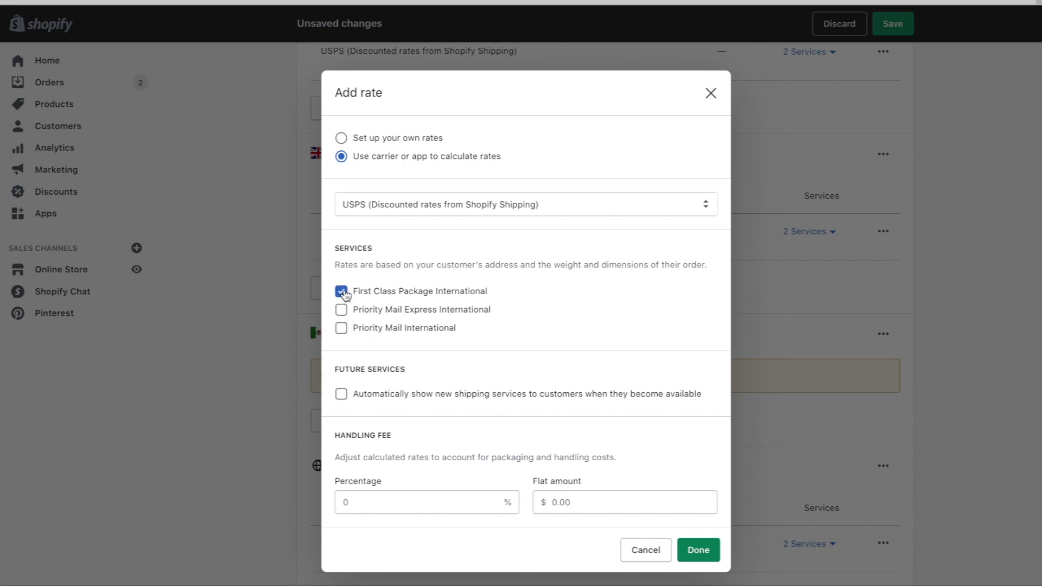
pyautogui.click(342, 329)
pyautogui.click(343, 330)
# Step: Confirm the new Mexico rate and review the profile's shipping zones
pyautogui.click(700, 551)
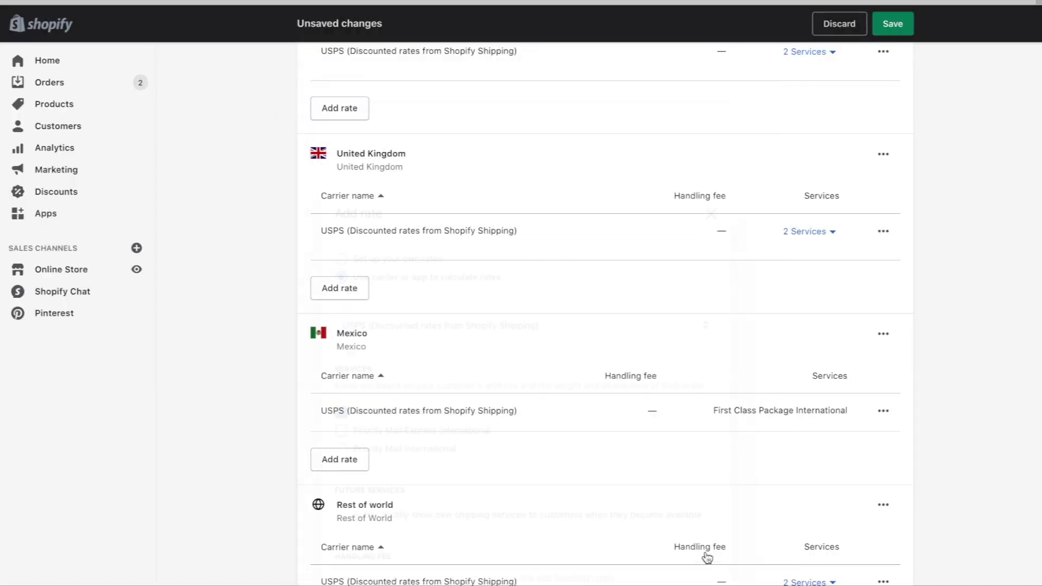
pyautogui.scroll(-1, 589, 498)
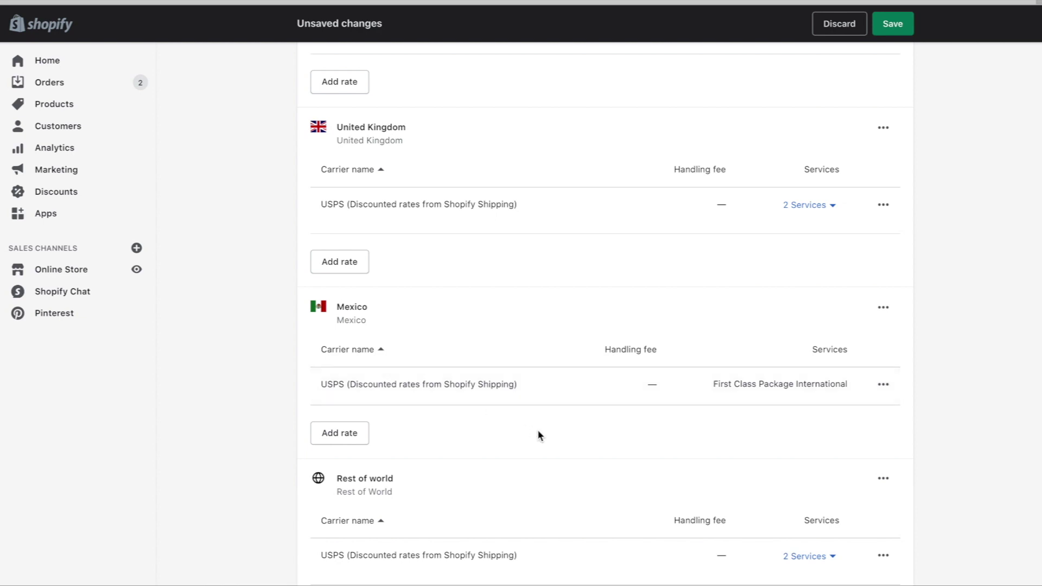
pyautogui.scroll(-1, 537, 428)
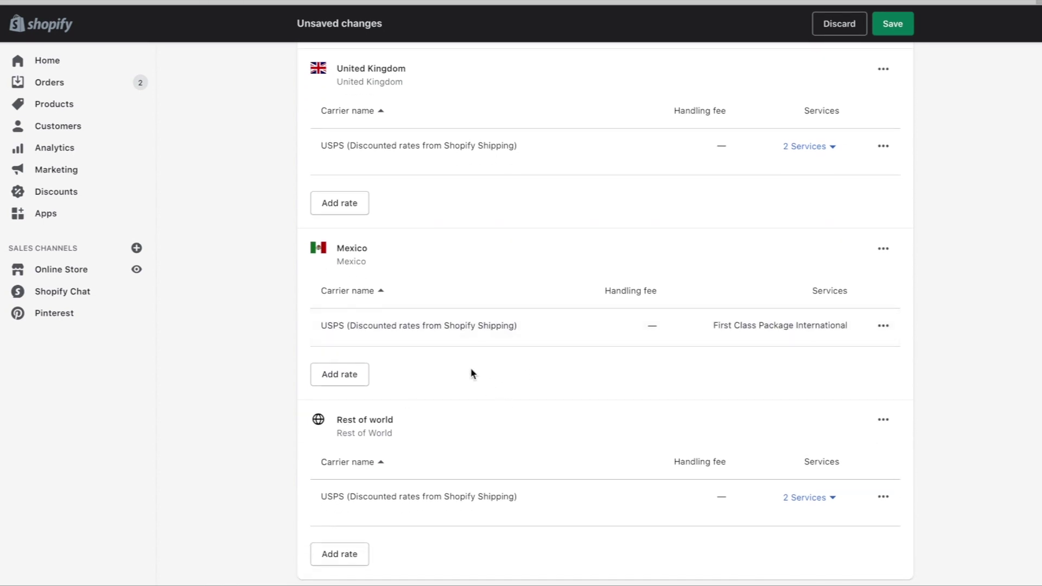
pyautogui.scroll(10, 612, 347)
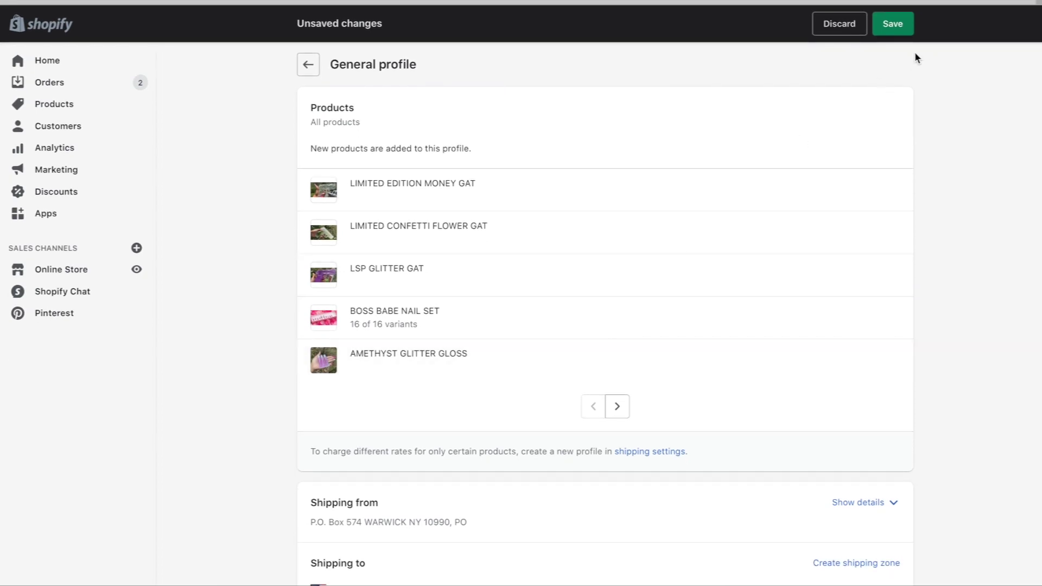
# Step: Save the General profile and return to Shipping and delivery
pyautogui.click(895, 25)
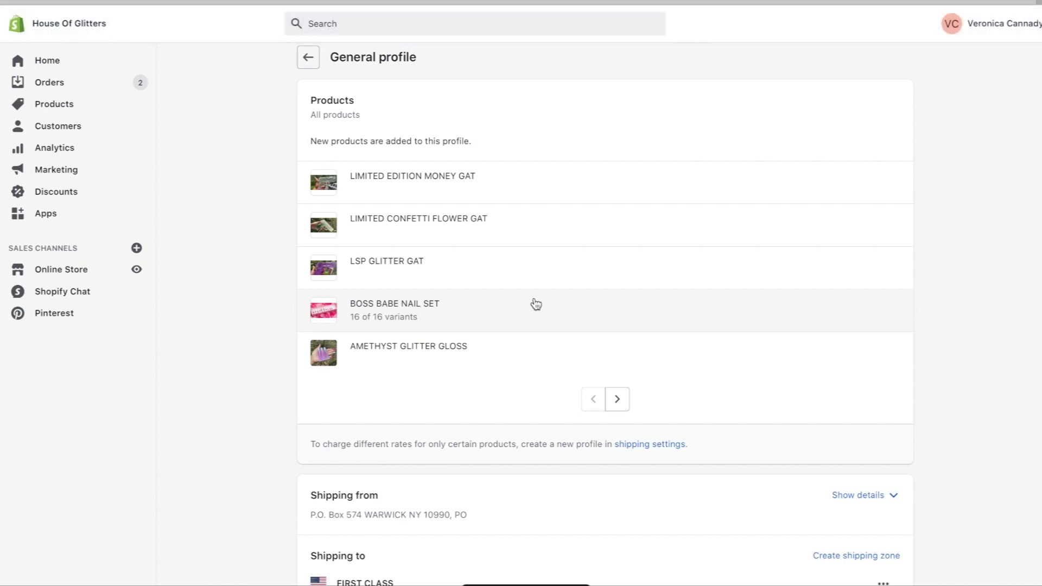
pyautogui.scroll(-12, 536, 303)
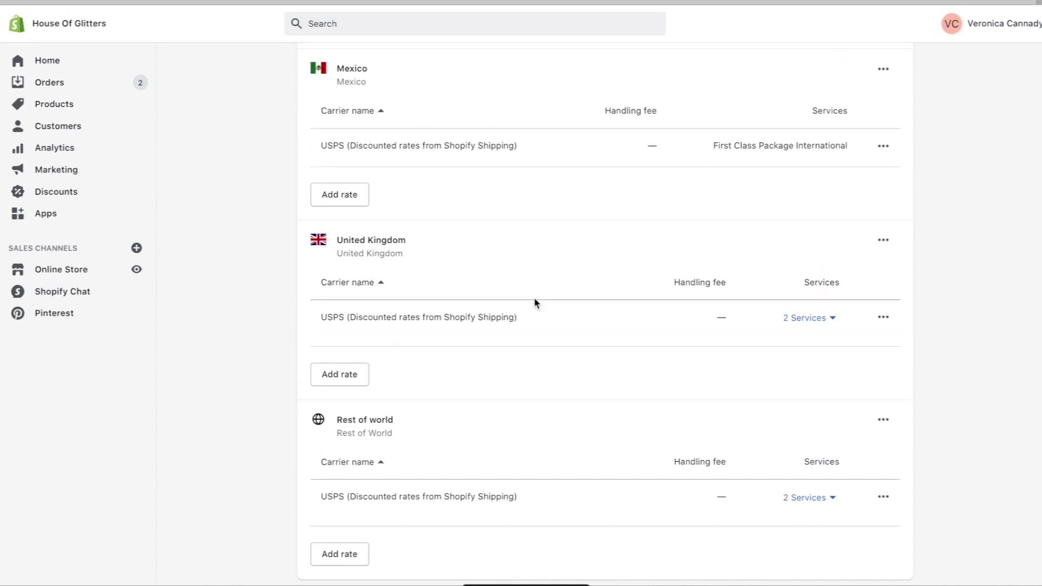
pyautogui.scroll(3, 462, 347)
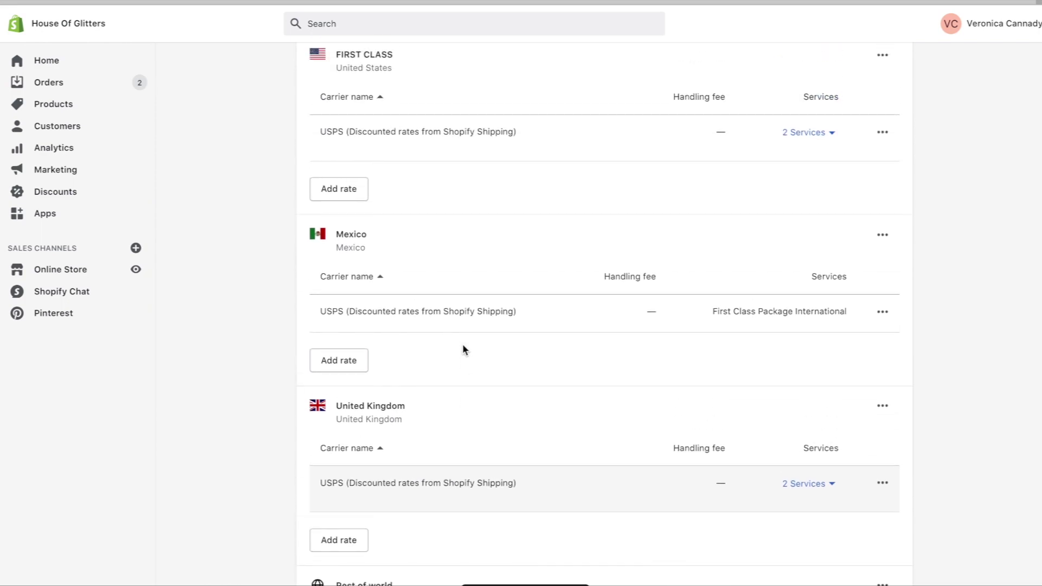
pyautogui.scroll(15, 462, 343)
pyautogui.click(309, 67)
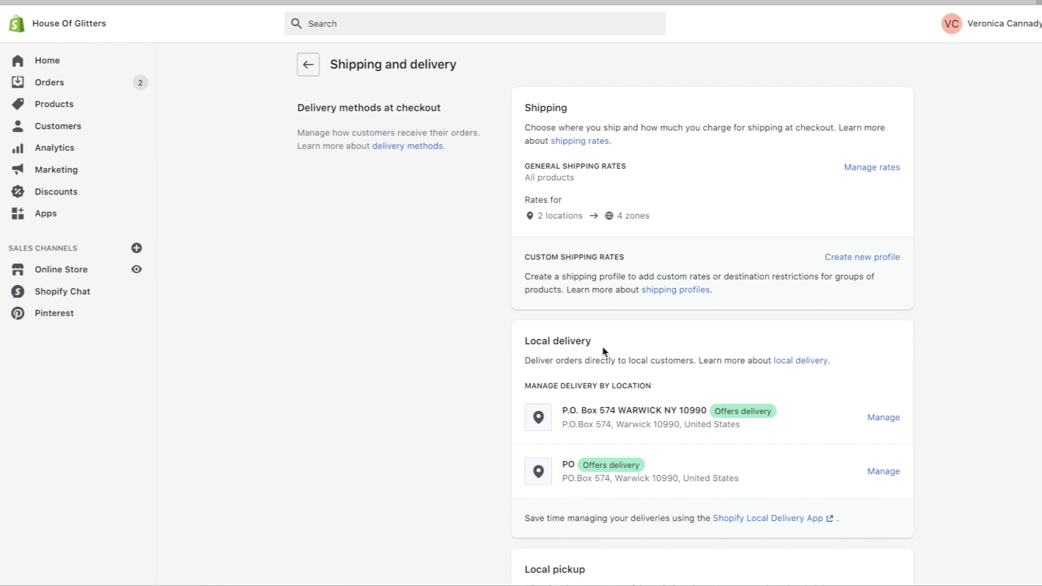
# Step: Scroll down Shipping and delivery to the saved packages list
pyautogui.scroll(-7, 540, 380)
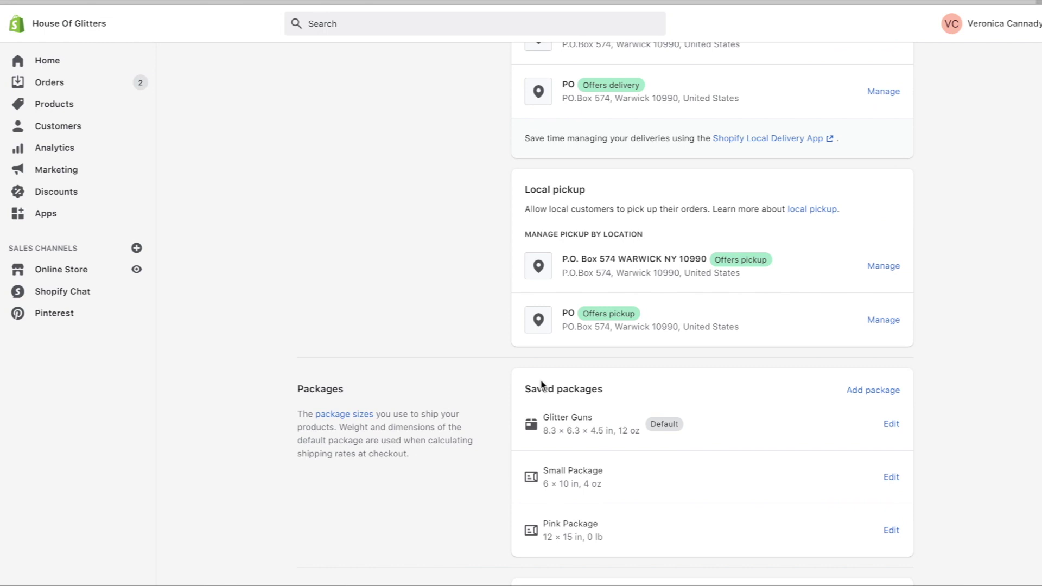
pyautogui.scroll(-1, 541, 384)
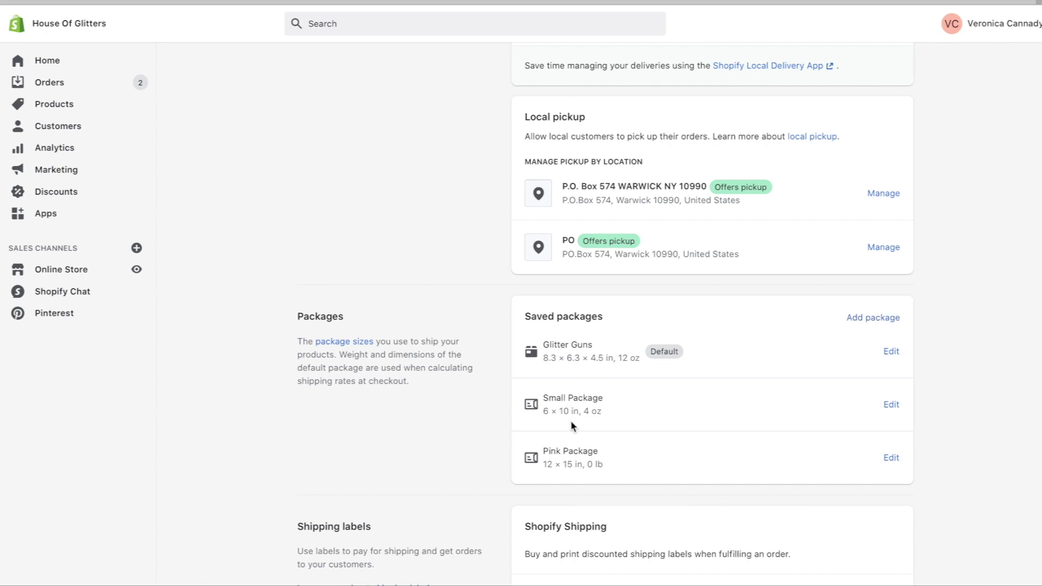
# Step: Open the Add package form and cancel it without adding a package
pyautogui.click(861, 317)
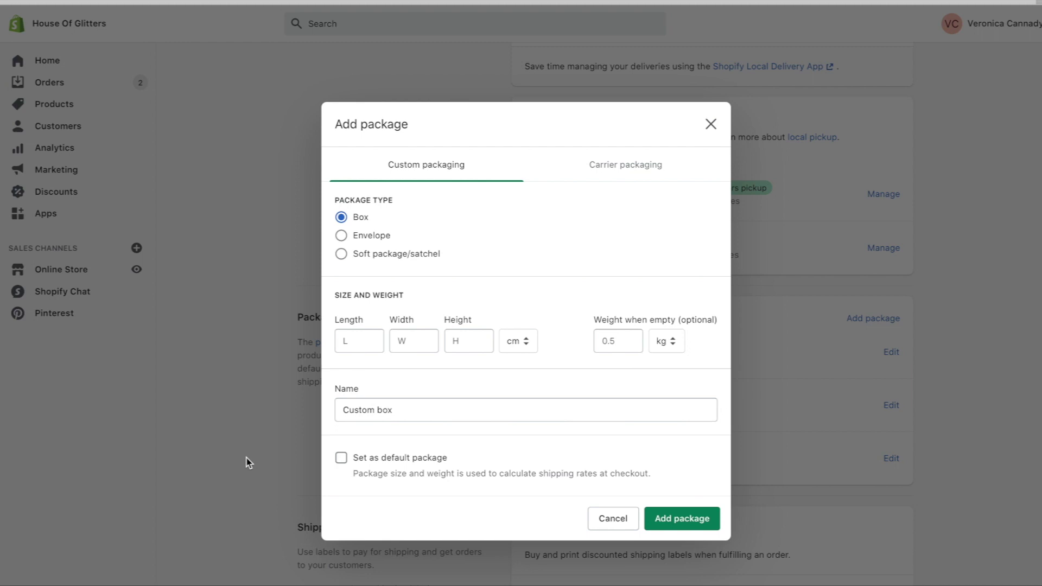
pyautogui.click(374, 341)
pyautogui.click(412, 336)
pyautogui.click(497, 343)
pyautogui.click(613, 518)
# Step: Scroll through the Shipping labels section and back to the top
pyautogui.scroll(-5, 656, 376)
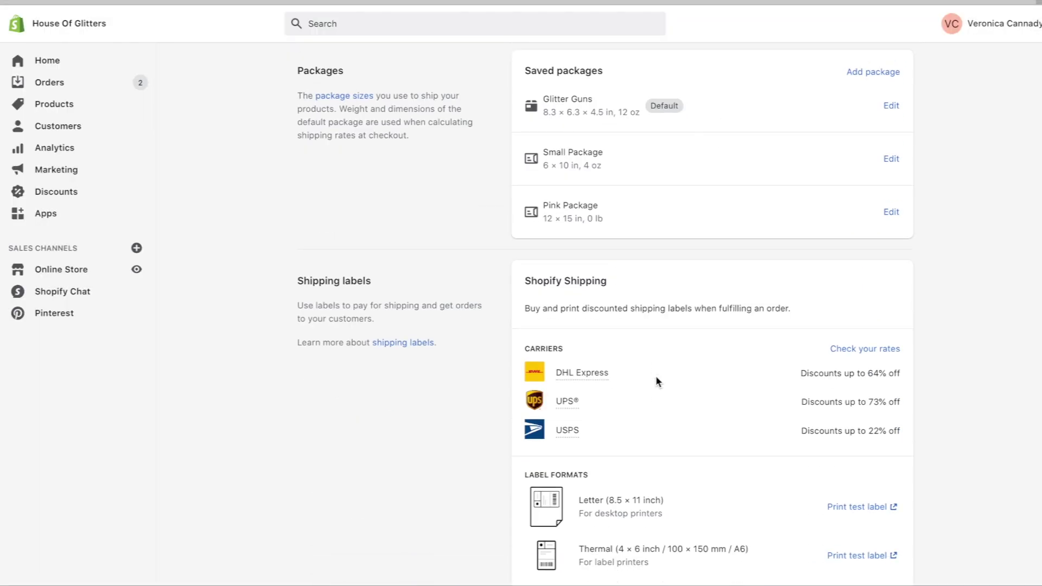
pyautogui.scroll(-2, 656, 374)
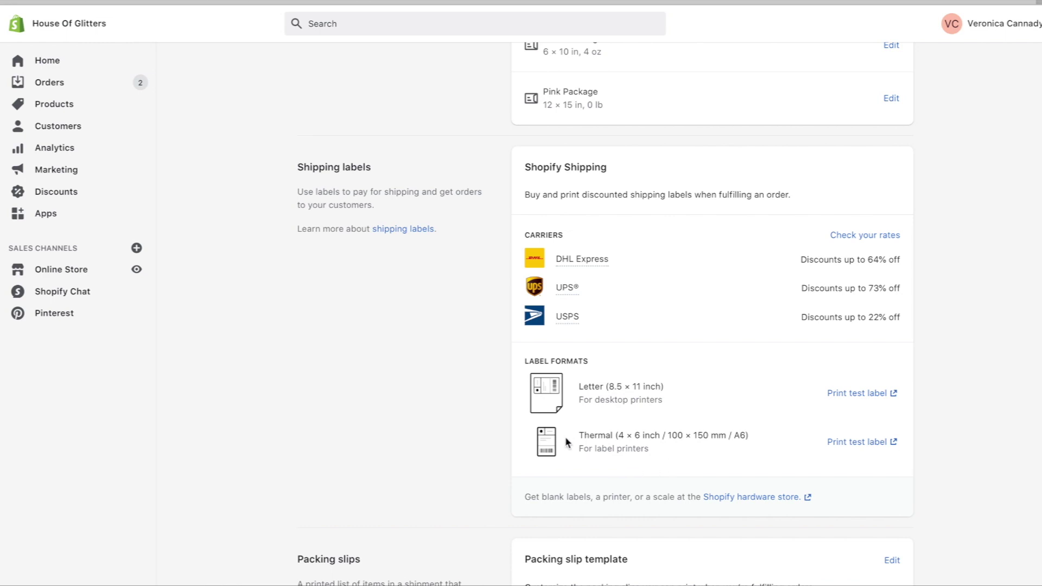
pyautogui.scroll(-2, 558, 429)
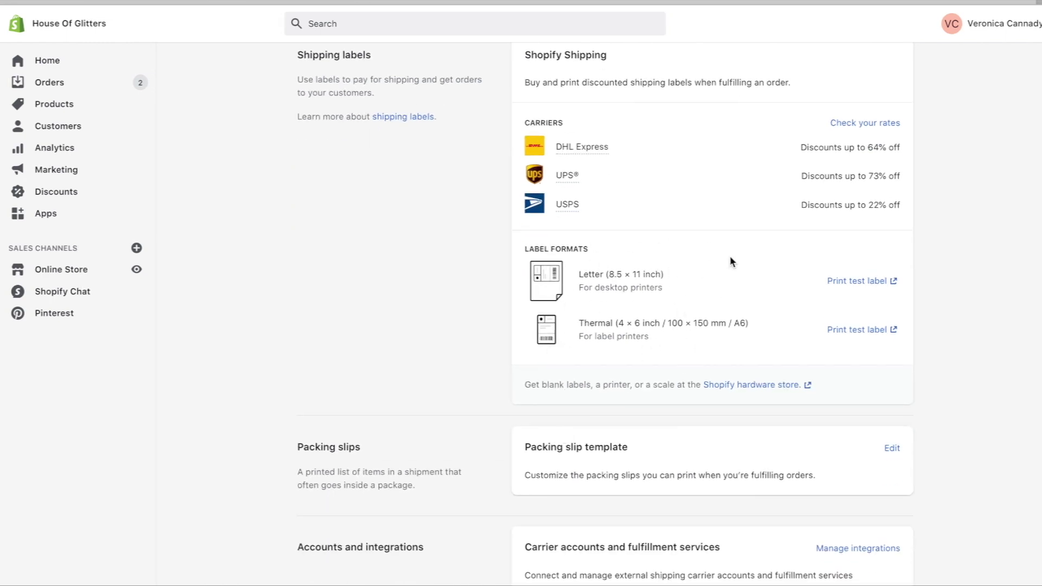
pyautogui.scroll(-1, 702, 264)
pyautogui.scroll(5, 702, 264)
pyautogui.scroll(11, 704, 266)
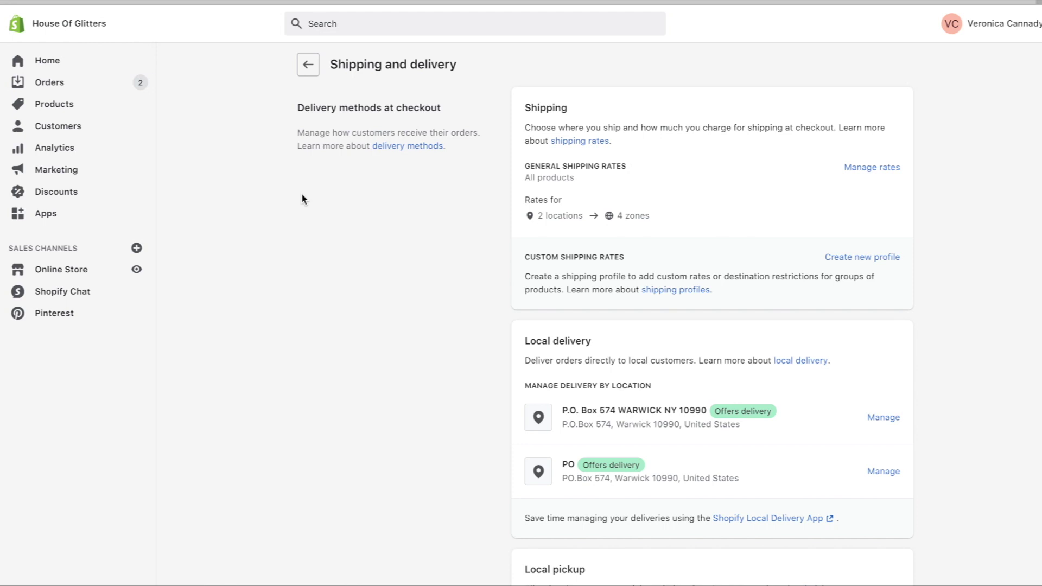
# Step: Open the ADORE SHEER GLOSS product from the Products list
pyautogui.click(84, 104)
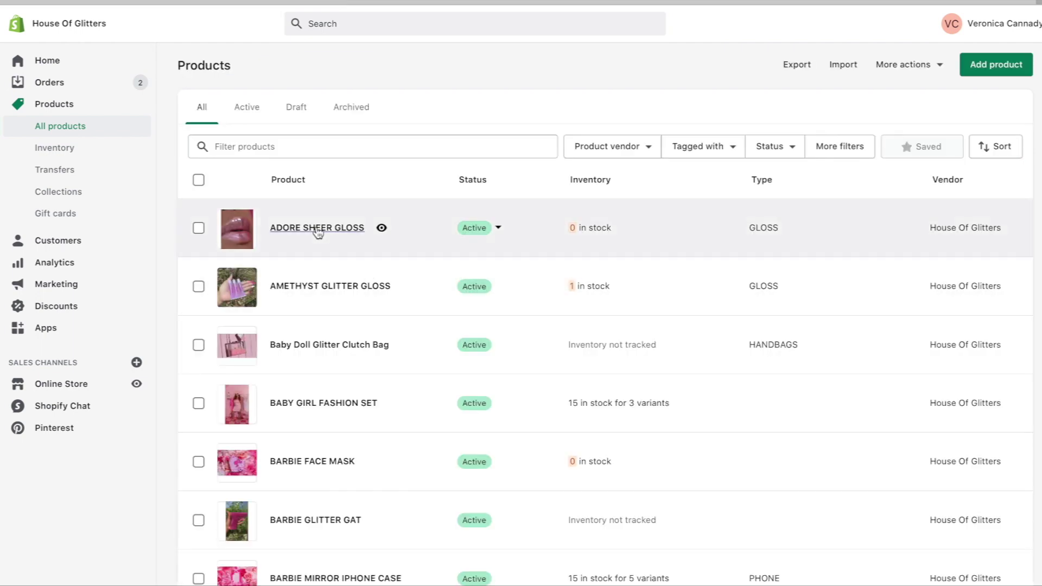
pyautogui.click(317, 230)
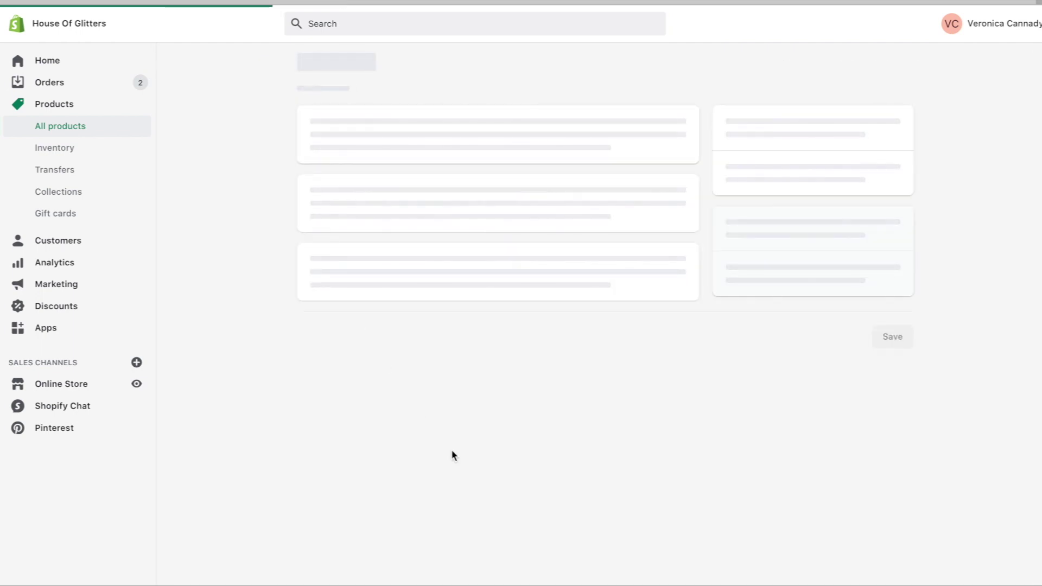
pyautogui.scroll(-1, 452, 452)
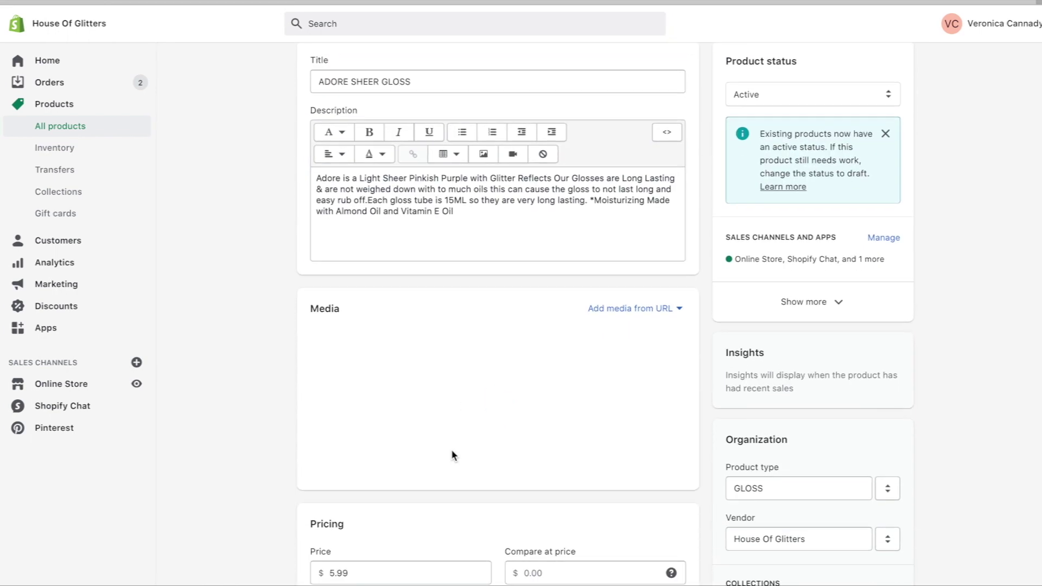
pyautogui.scroll(-10, 453, 455)
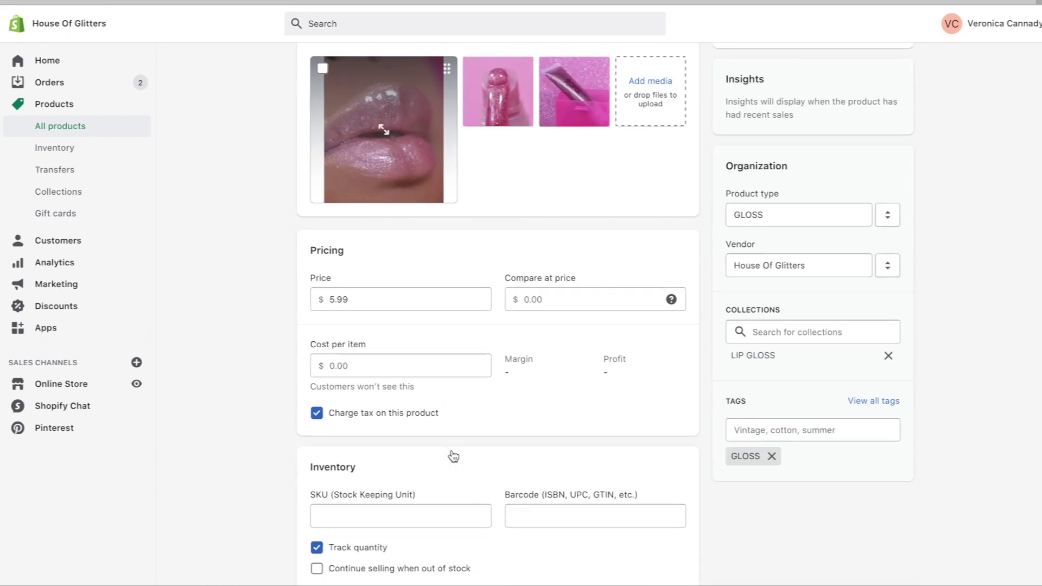
pyautogui.scroll(-3, 452, 427)
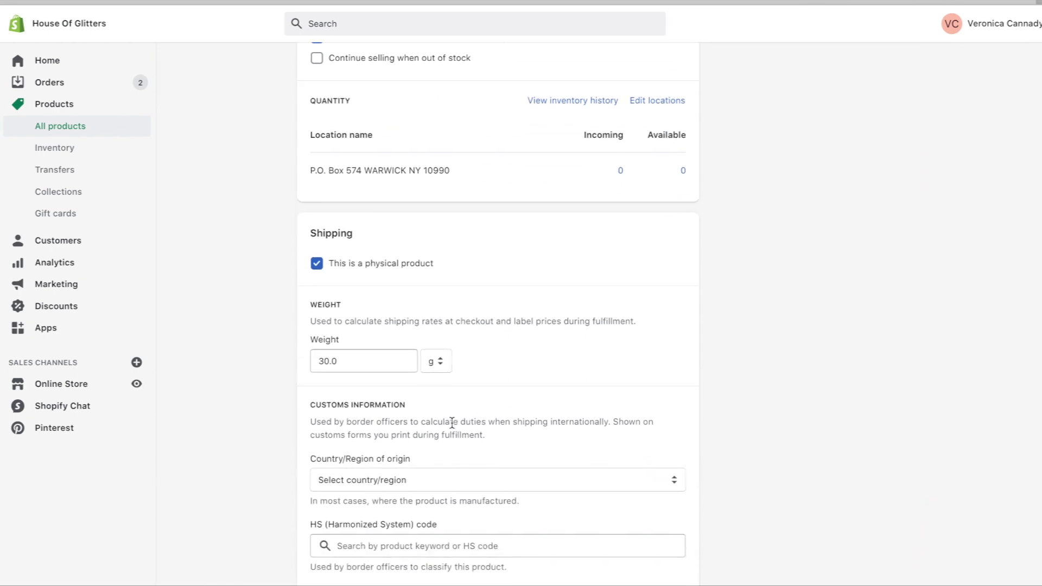
# Step: Set the product's shipping weight to 30.0, keeping grams as the unit
pyautogui.click(353, 367)
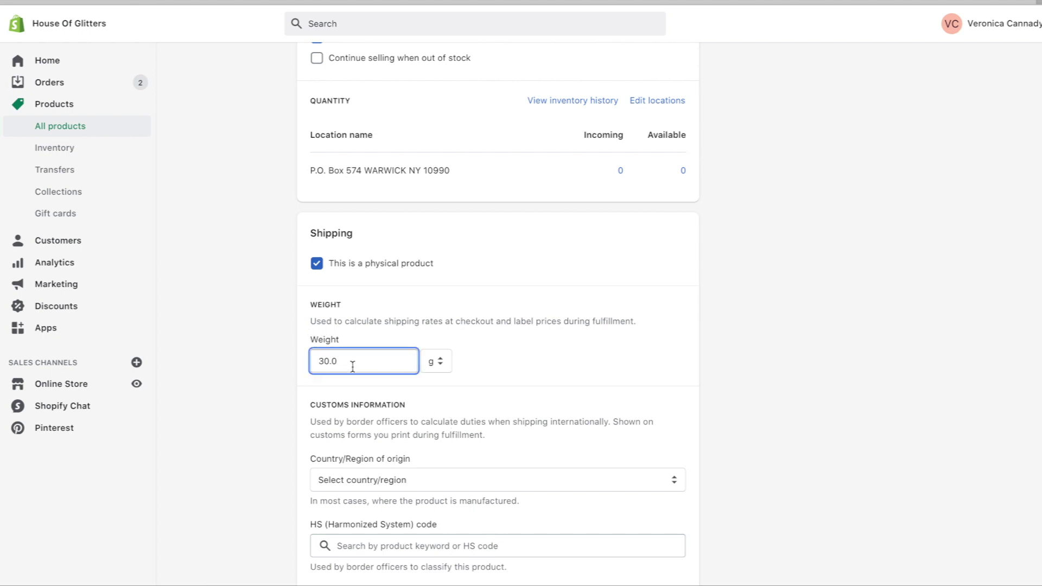
pyautogui.press('BackSpace')
pyautogui.press('BackSpace')
pyautogui.press('BackSpace')
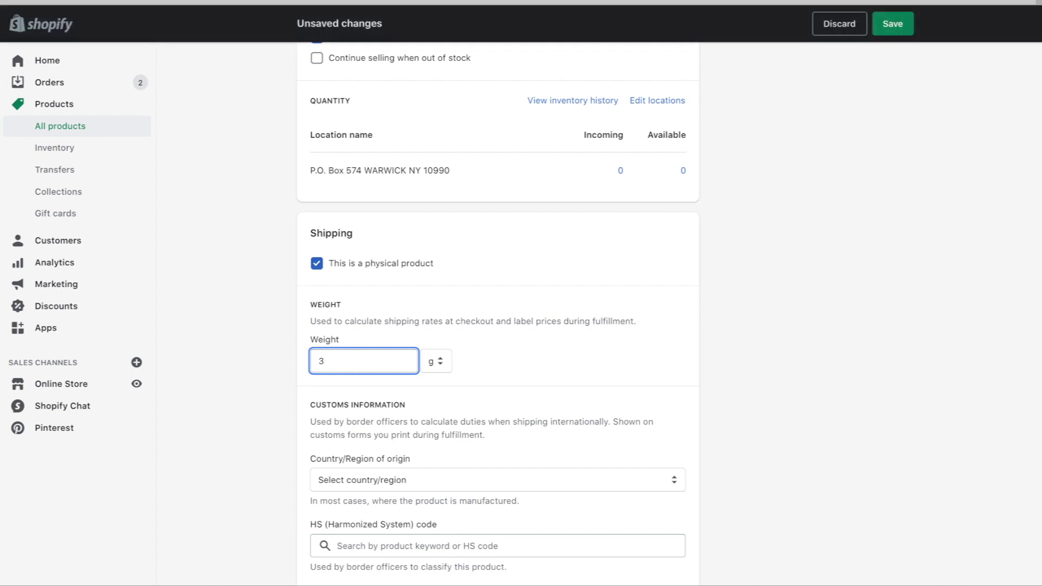
pyautogui.write('0.0')
pyautogui.click(477, 376)
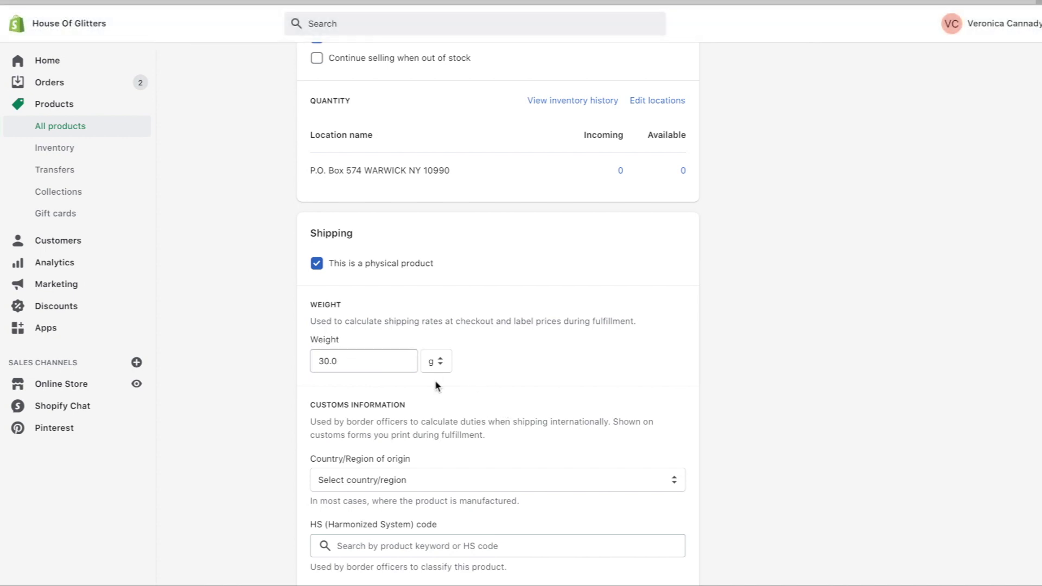
pyautogui.click(448, 364)
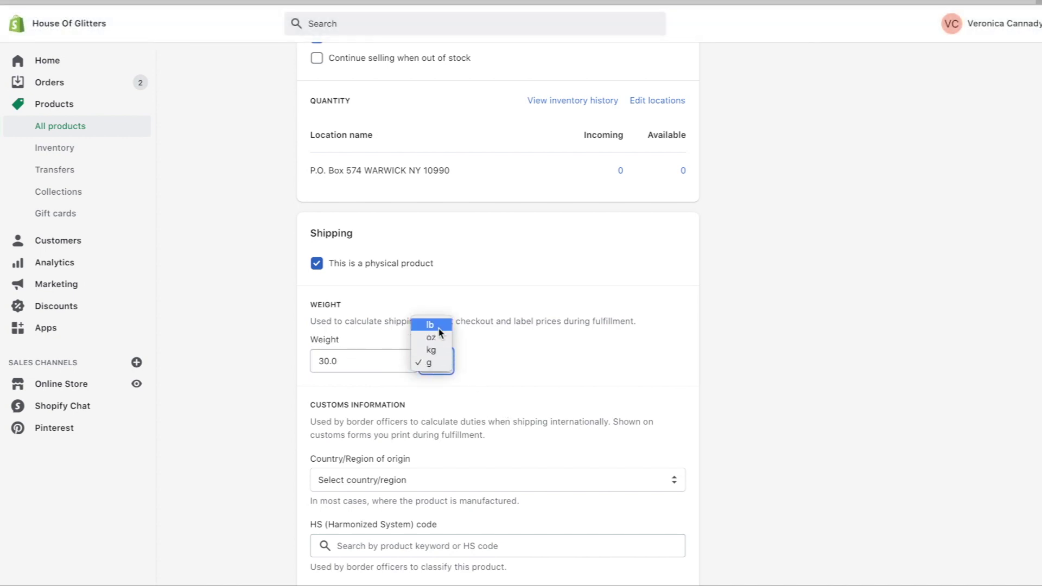
pyautogui.click(426, 364)
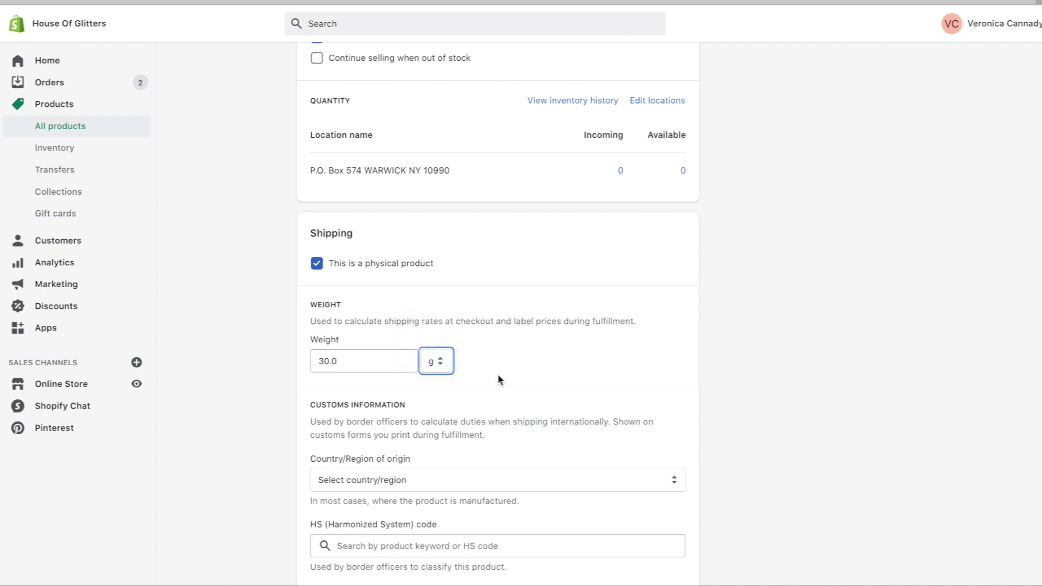
pyautogui.scroll(-5, 497, 373)
pyautogui.scroll(10, 498, 378)
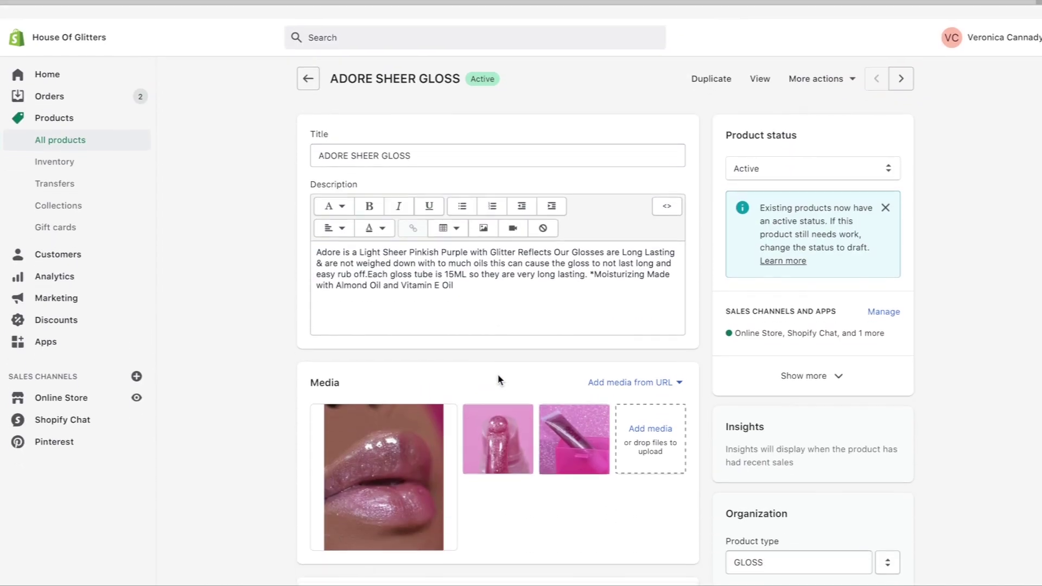
# Step: Return to the All products list
pyautogui.click(87, 128)
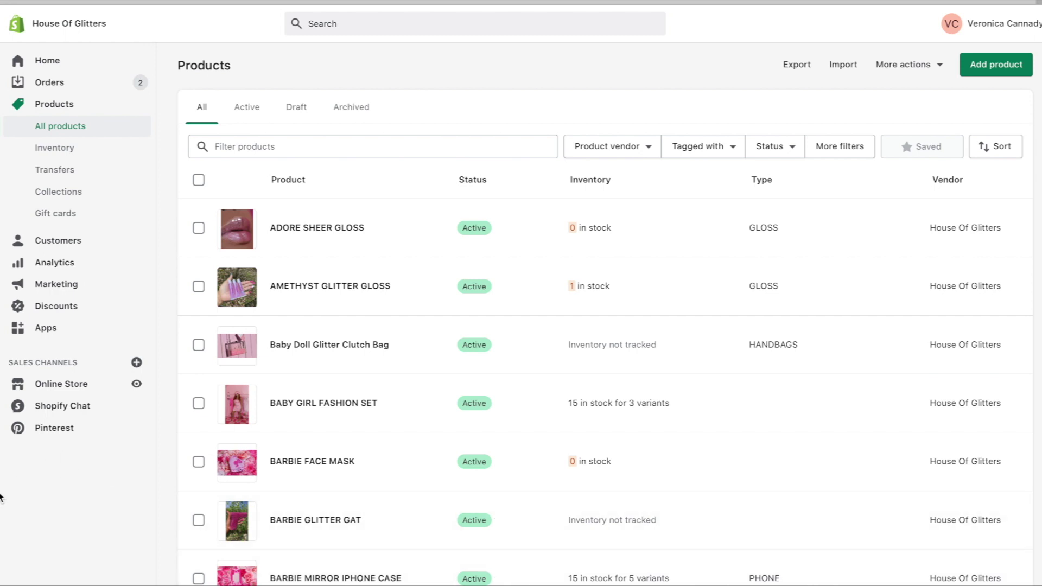
pyautogui.moveTo(0, 497)
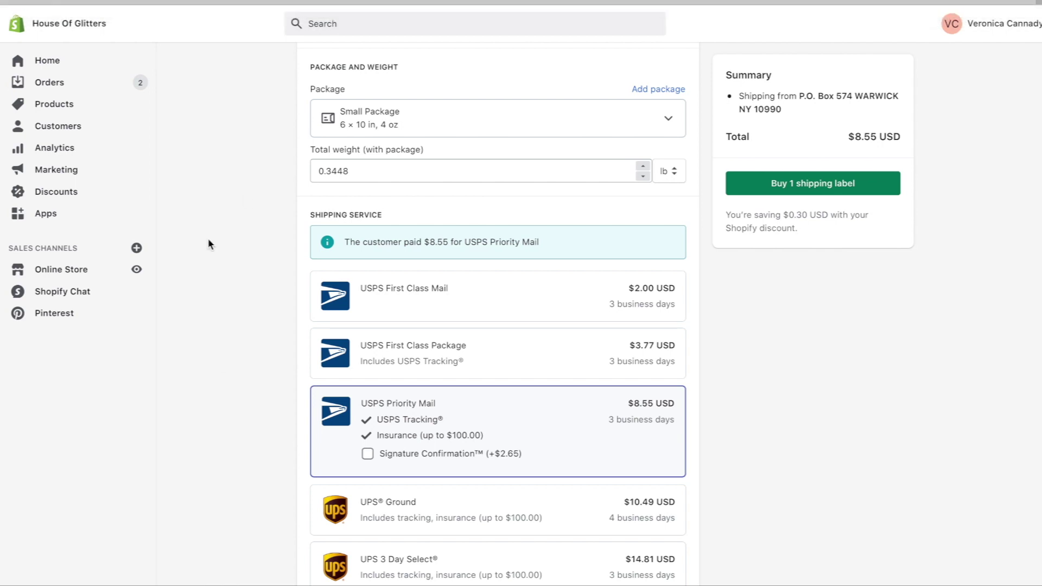
# Step: Scroll the shipping label page to review the package weight and $8.55 USPS Priority Mail rate
pyautogui.scroll(-1, 208, 243)
pyautogui.scroll(1, 208, 244)
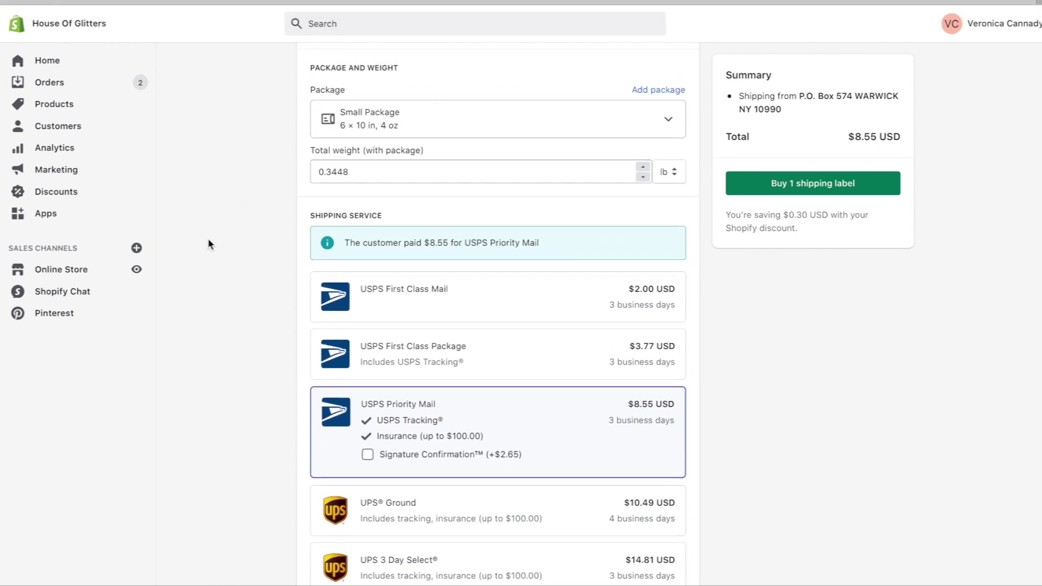